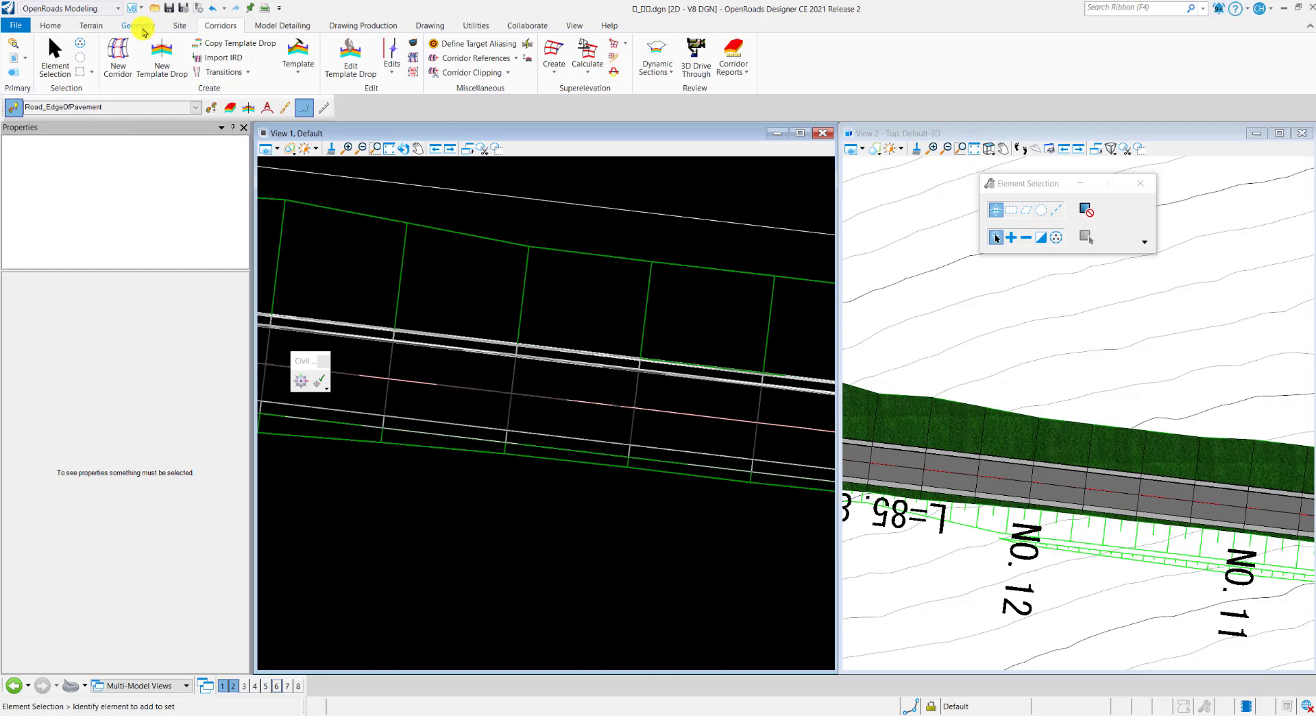
Start a Single Offset Partial and pick the road centerline alignment as the element to offset.
{"action": "left_click", "coordinate": [143, 29]}
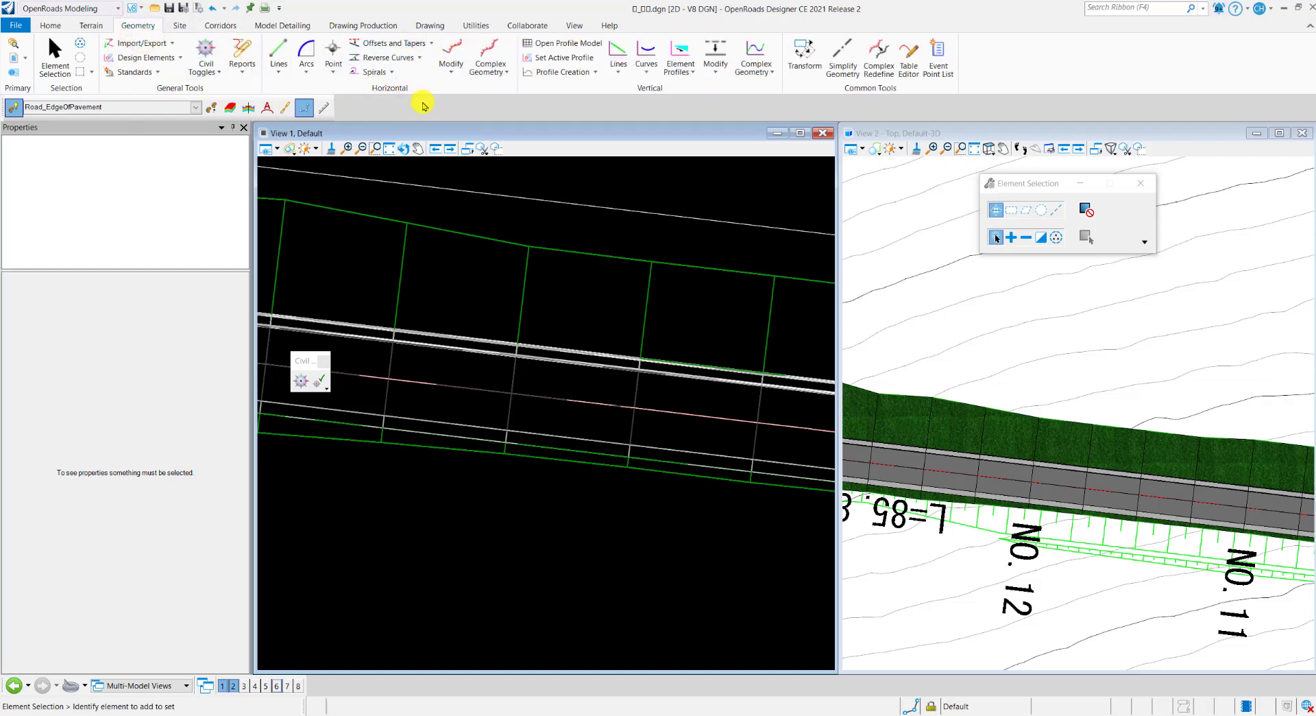
{"action": "left_click", "coordinate": [430, 45]}
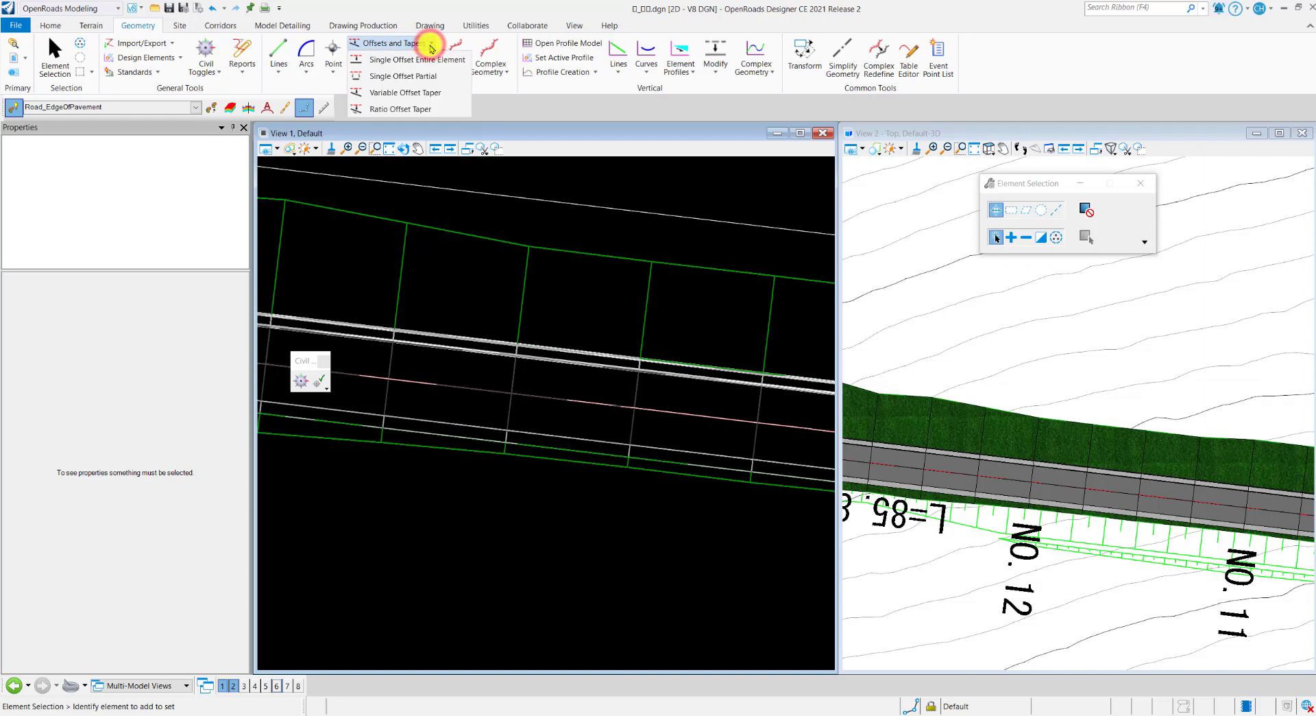
{"action": "left_click", "coordinate": [429, 81]}
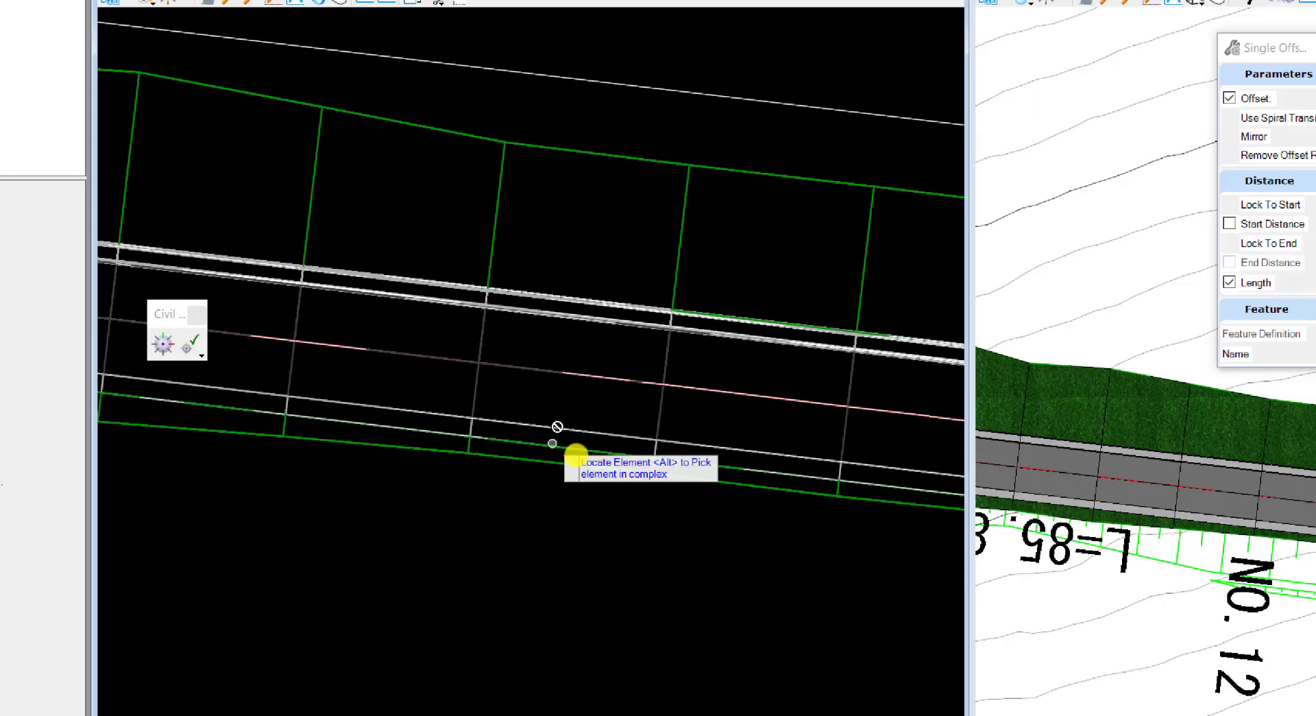
{"action": "left_click", "coordinate": [576, 451]}
{"action": "mouse_move", "coordinate": [578, 442]}
{"action": "left_mouse_down"}
{"action": "mouse_move", "coordinate": [402, 419]}
{"action": "mouse_move", "coordinate": [320, 481]}
{"action": "mouse_move", "coordinate": [500, 547]}
{"action": "mouse_move", "coordinate": [692, 519]}
{"action": "mouse_move", "coordinate": [675, 458]}
{"action": "mouse_move", "coordinate": [534, 422]}
{"action": "left_mouse_up"}
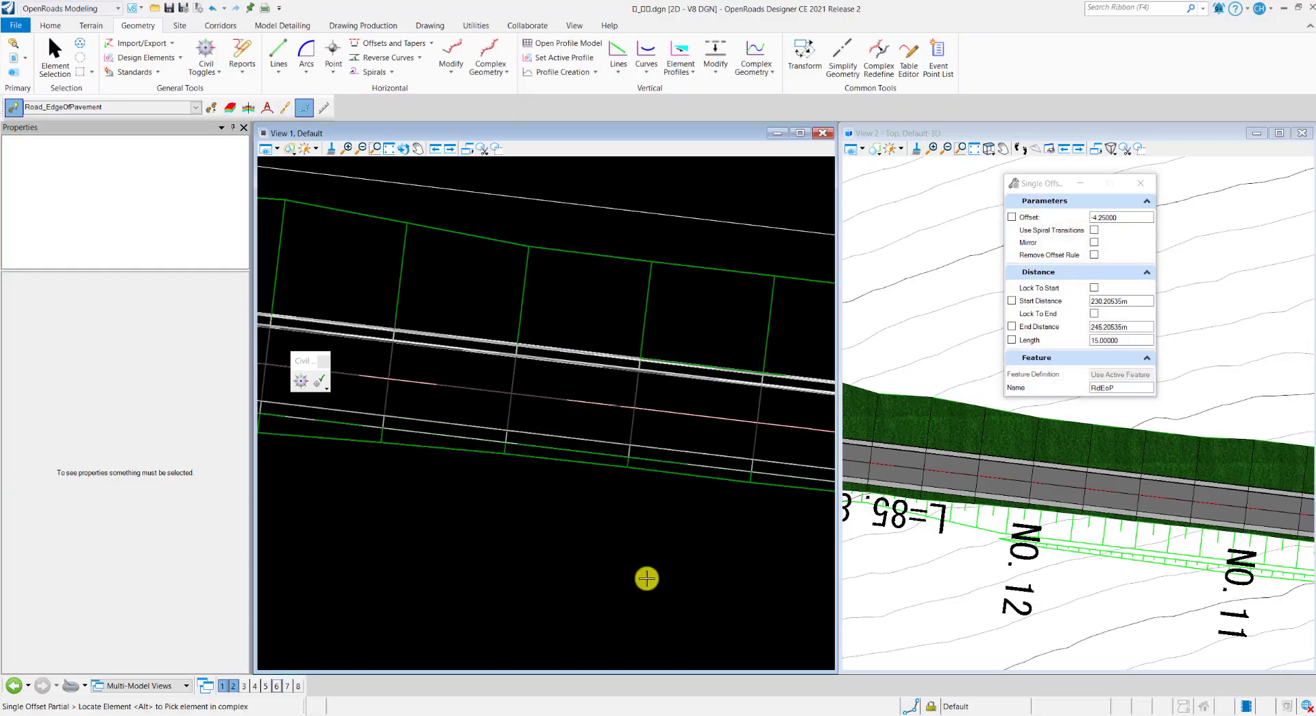
{"action": "left_click", "coordinate": [431, 43]}
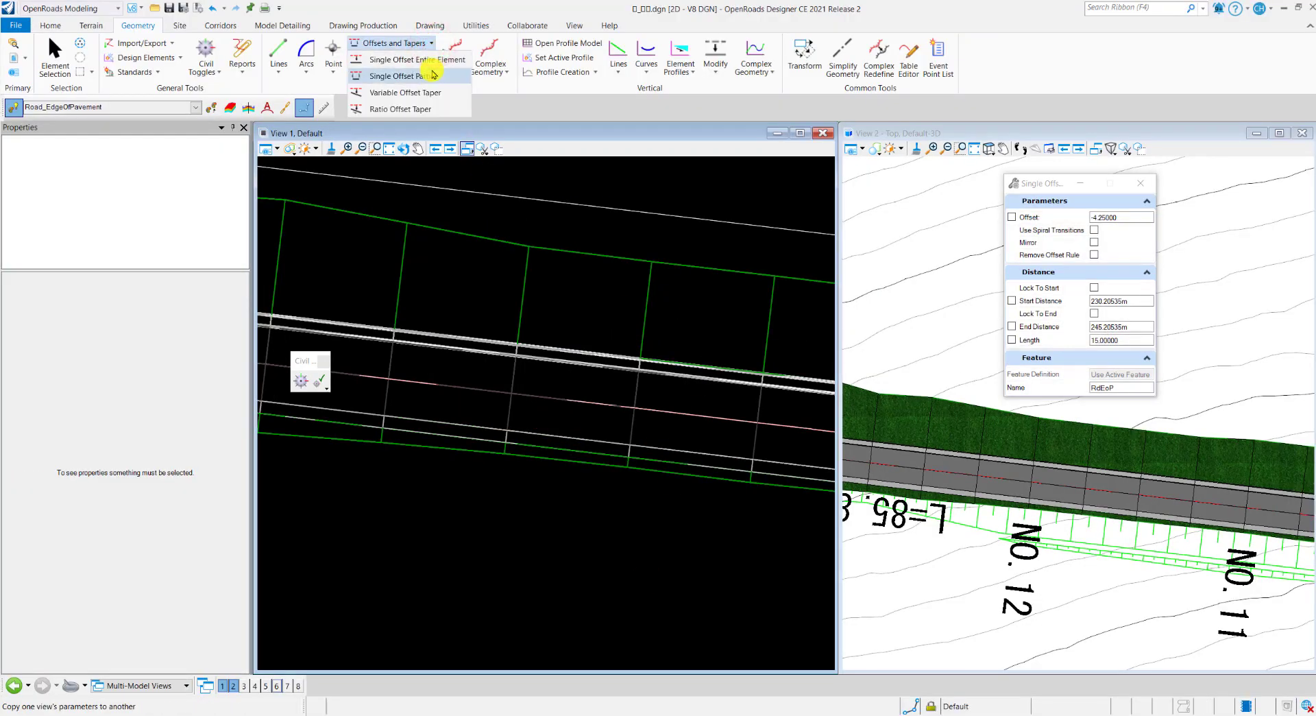
{"action": "left_click", "coordinate": [1040, 189]}
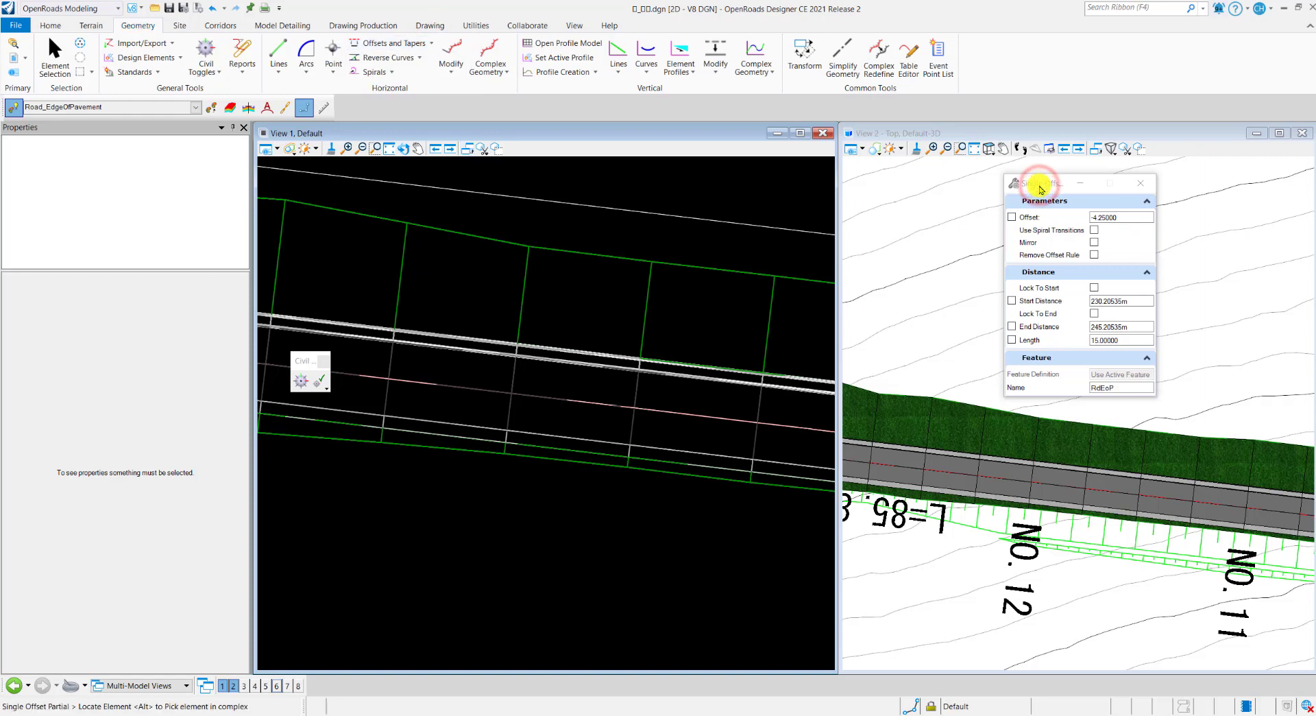
{"action": "left_click_drag", "start_coordinate": [1040, 189], "coordinate": [979, 186]}
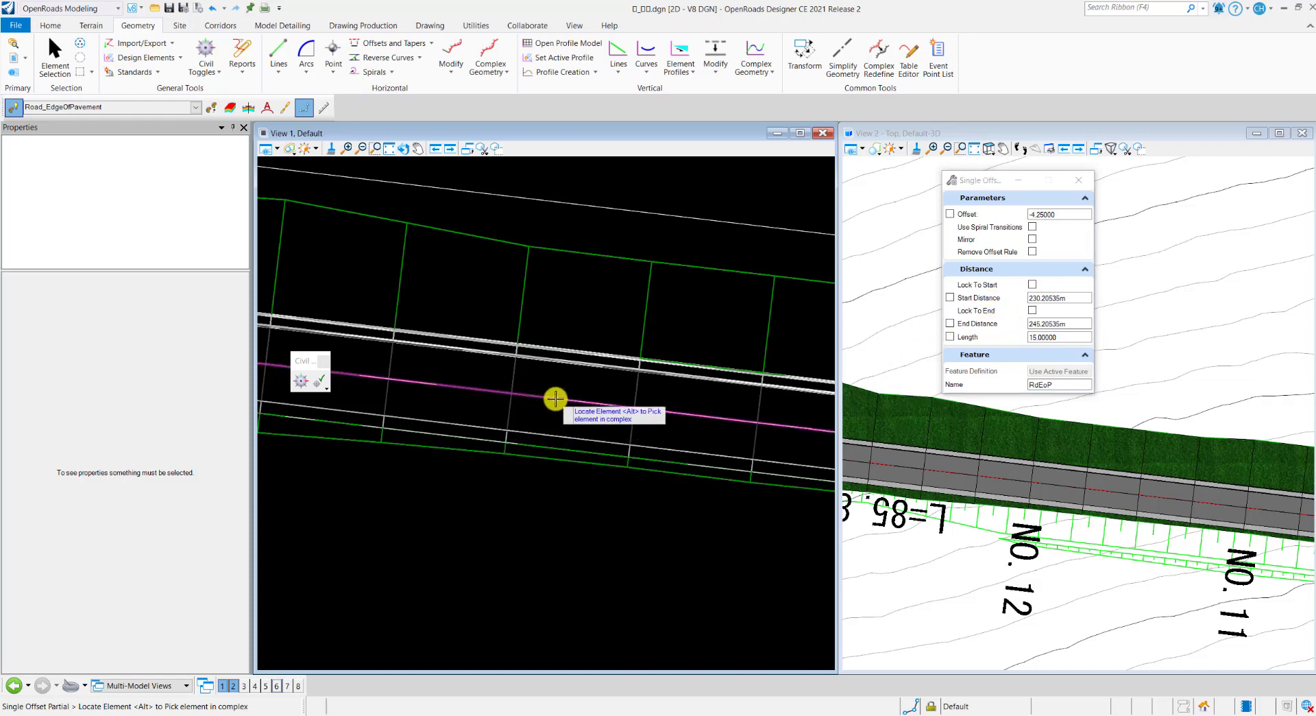
{"action": "mouse_move", "coordinate": [555, 399]}
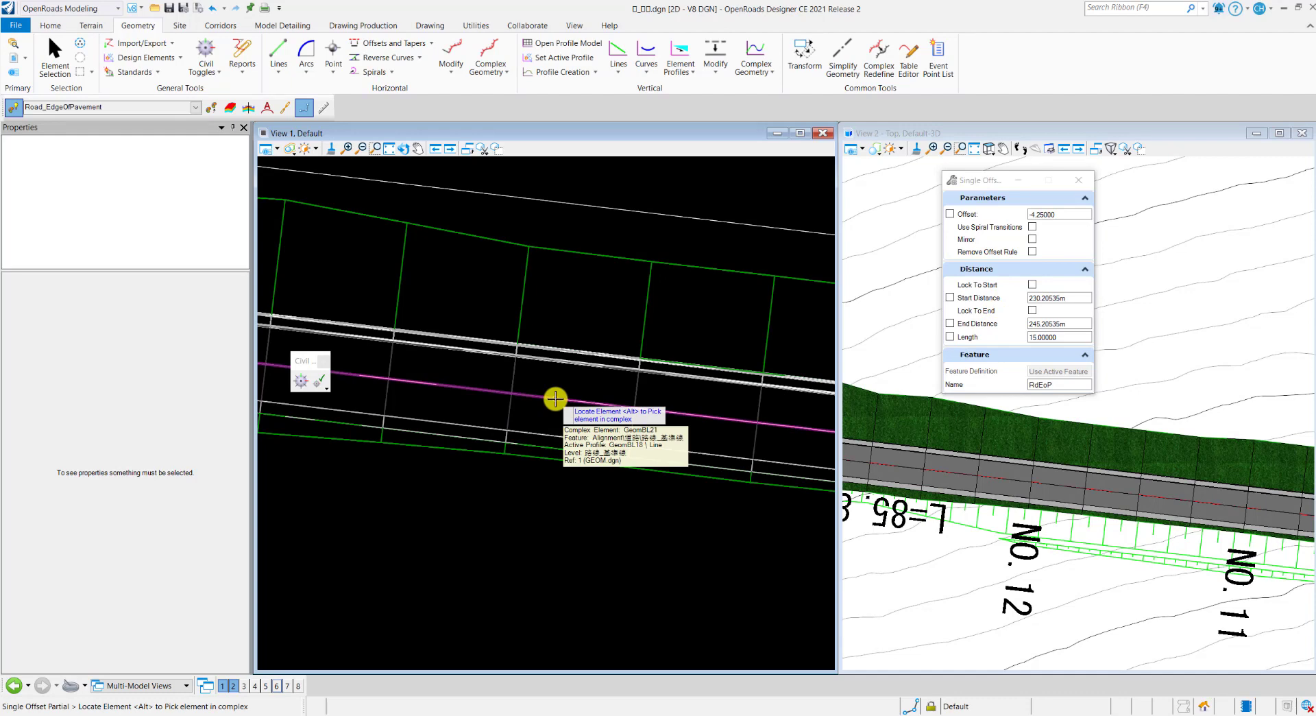
{"action": "left_click", "coordinate": [555, 398]}
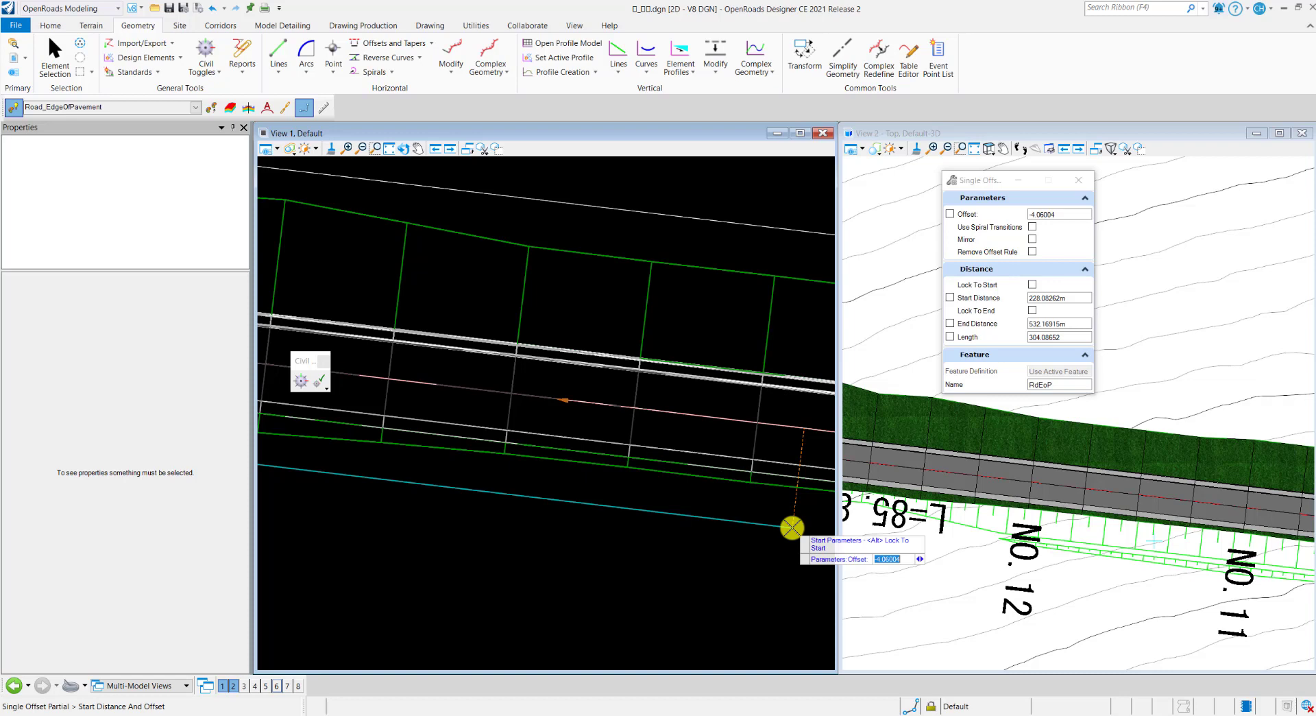
Lock the offset at -4.25 and place the partial offset's start below the road at a distance of about 244.7 m.
{"action": "type", "text": "4"}
{"action": "type", "text": ".25"}
{"action": "key", "text": "Return"}
{"action": "scroll", "coordinate": [661, 469], "scroll_direction": "down", "scroll_amount": 3}
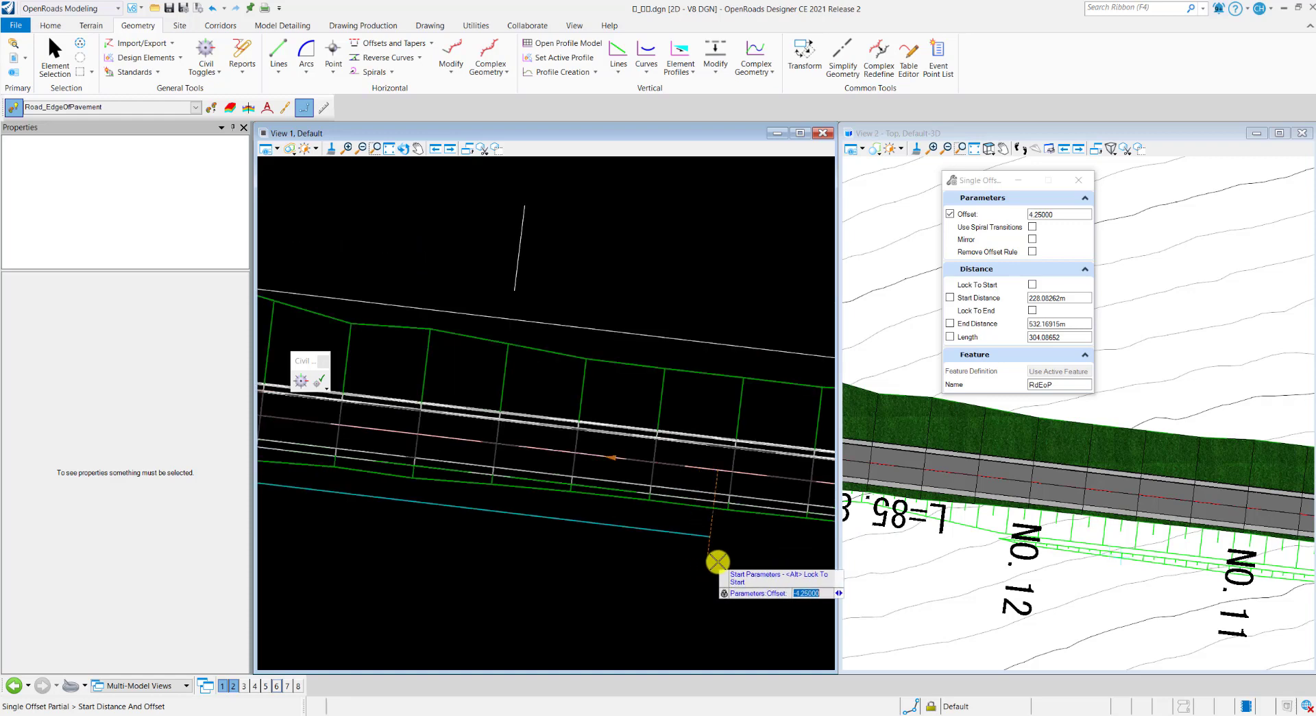
{"action": "scroll", "coordinate": [750, 562], "scroll_direction": "up", "scroll_amount": 3}
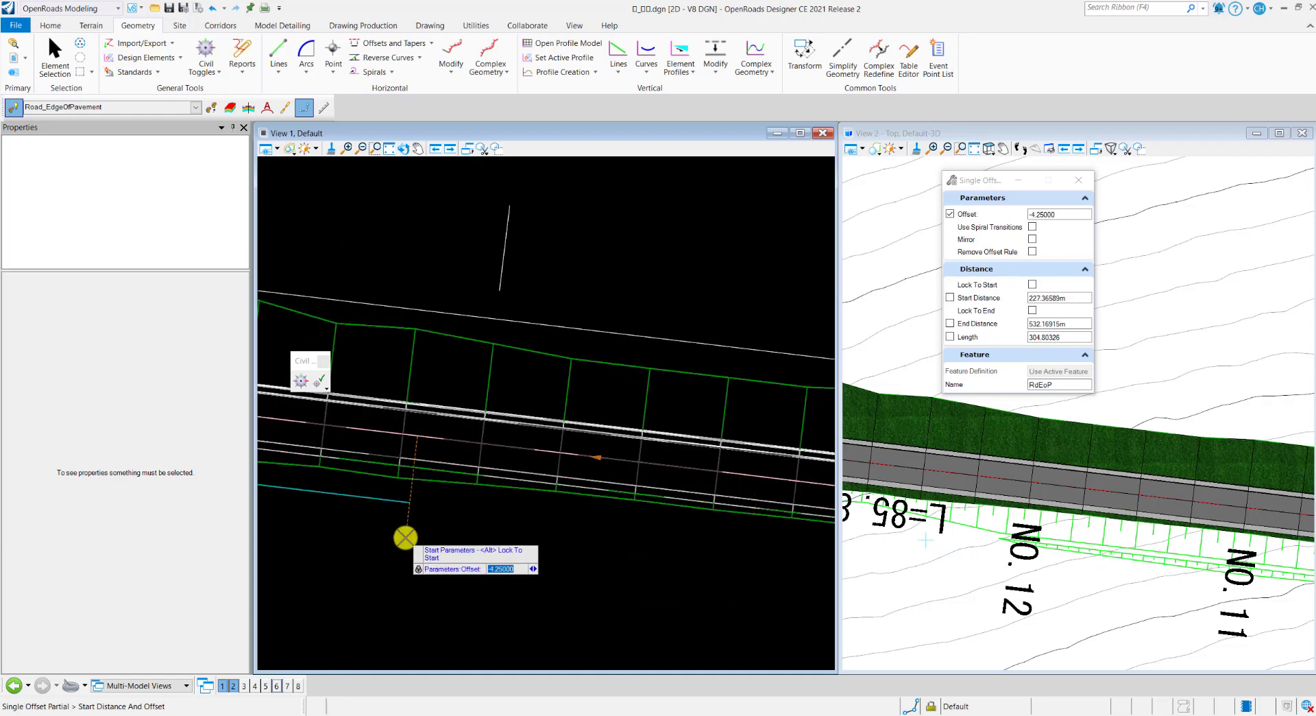
{"action": "middle_click_drag", "start_coordinate": [499, 542], "coordinate": [426, 537]}
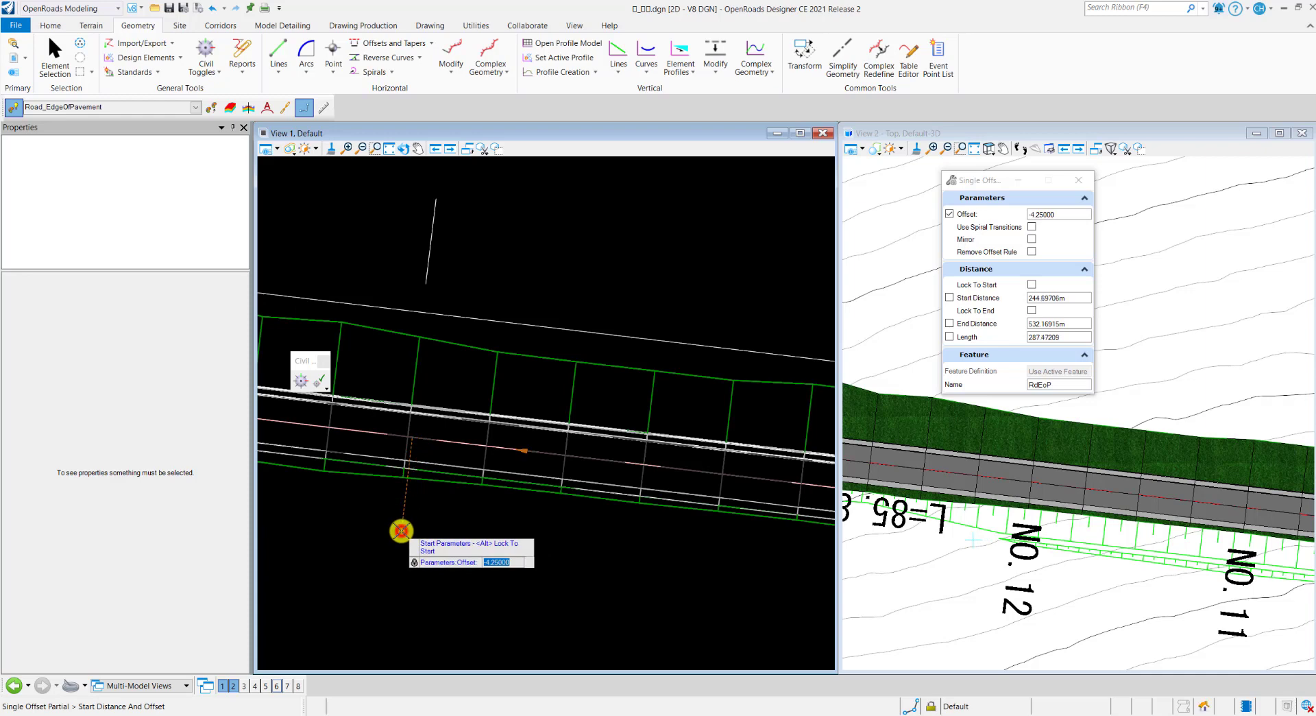
{"action": "left_click", "coordinate": [401, 530]}
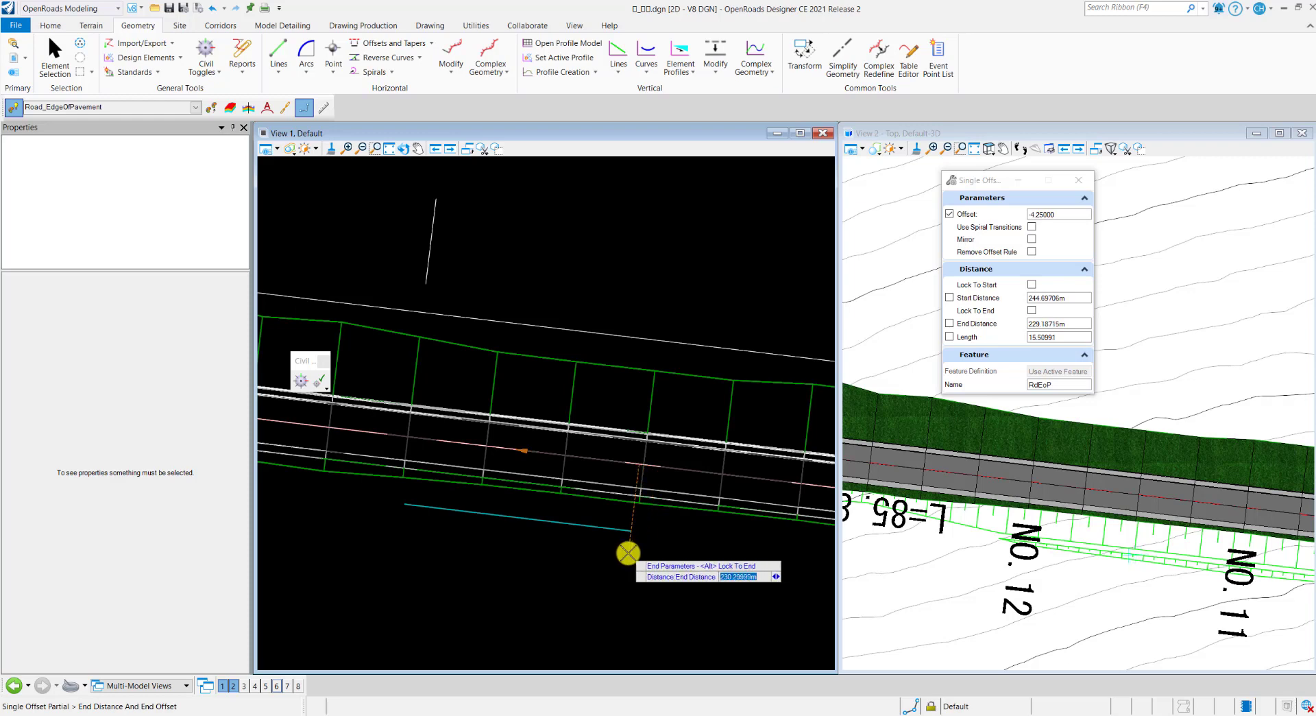
Lock the partial offset's length at 15 and finish the edge-of-pavement line toward the lower stations without mirroring.
{"action": "key", "text": "Right"}
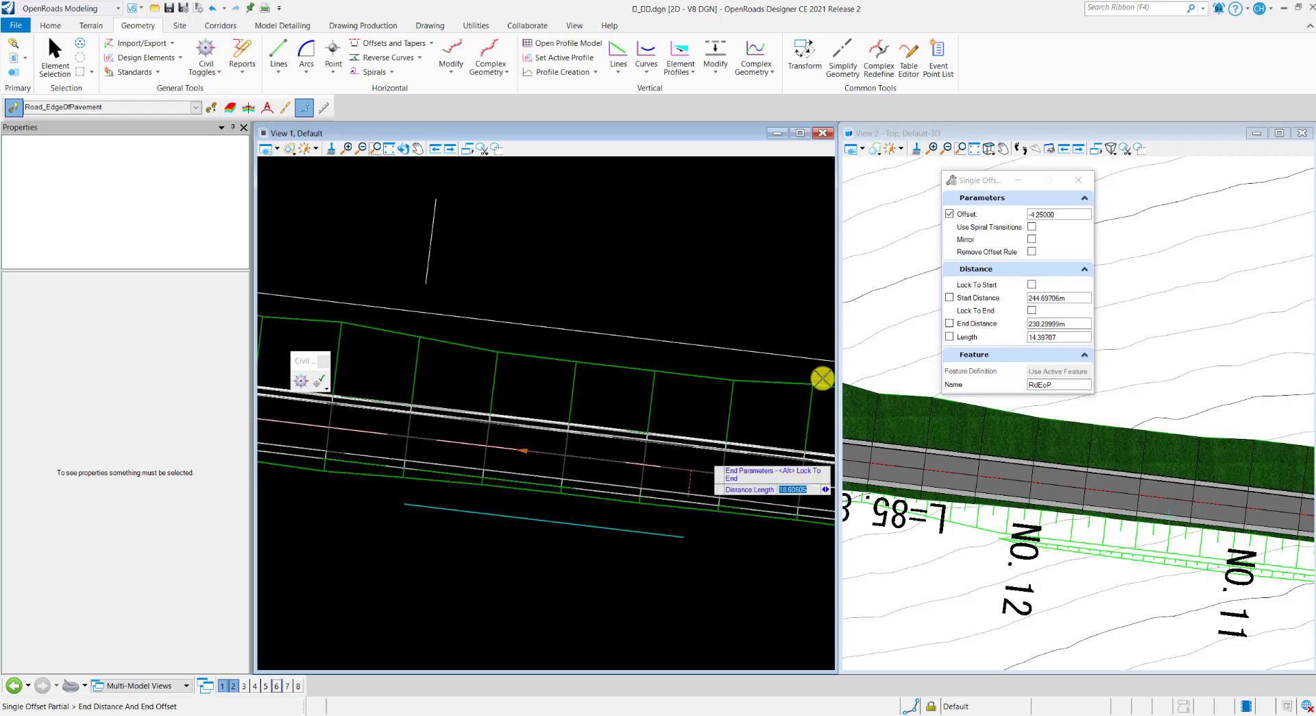
{"action": "left_click", "coordinate": [1071, 343]}
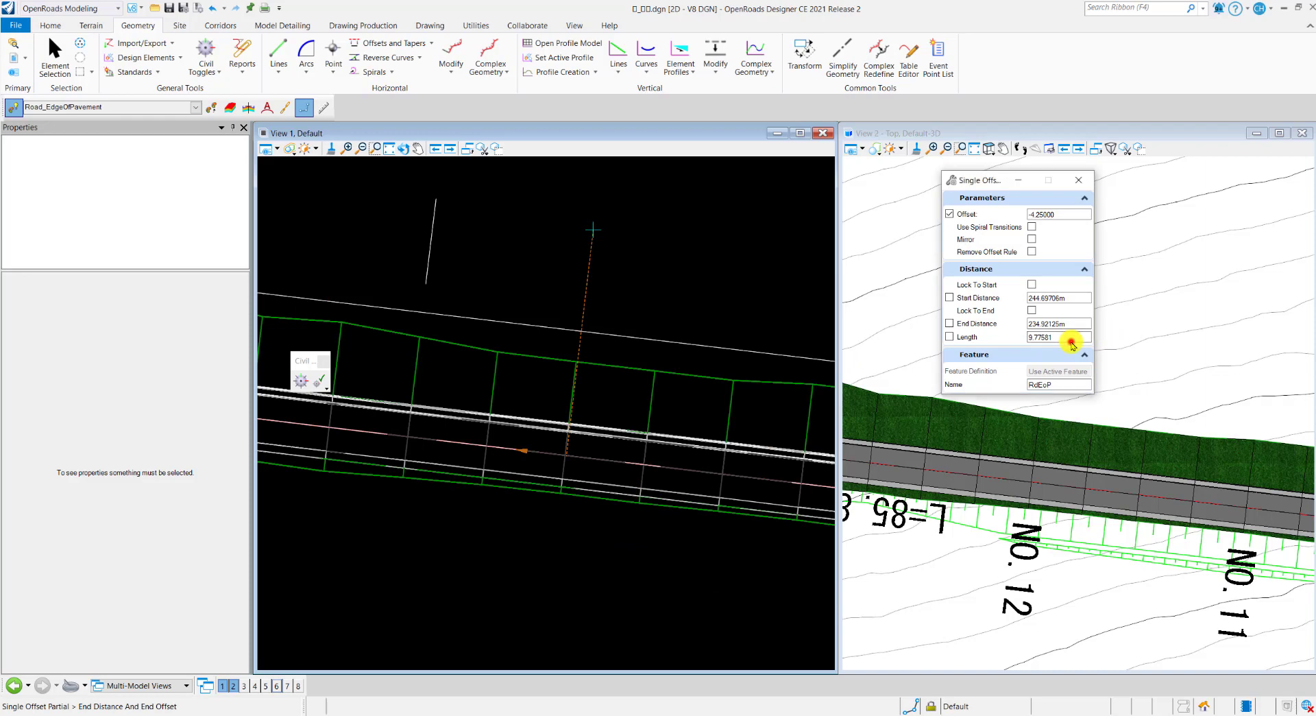
{"action": "left_click", "coordinate": [949, 336]}
{"action": "left_click_drag", "start_coordinate": [1073, 336], "coordinate": [1009, 342]}
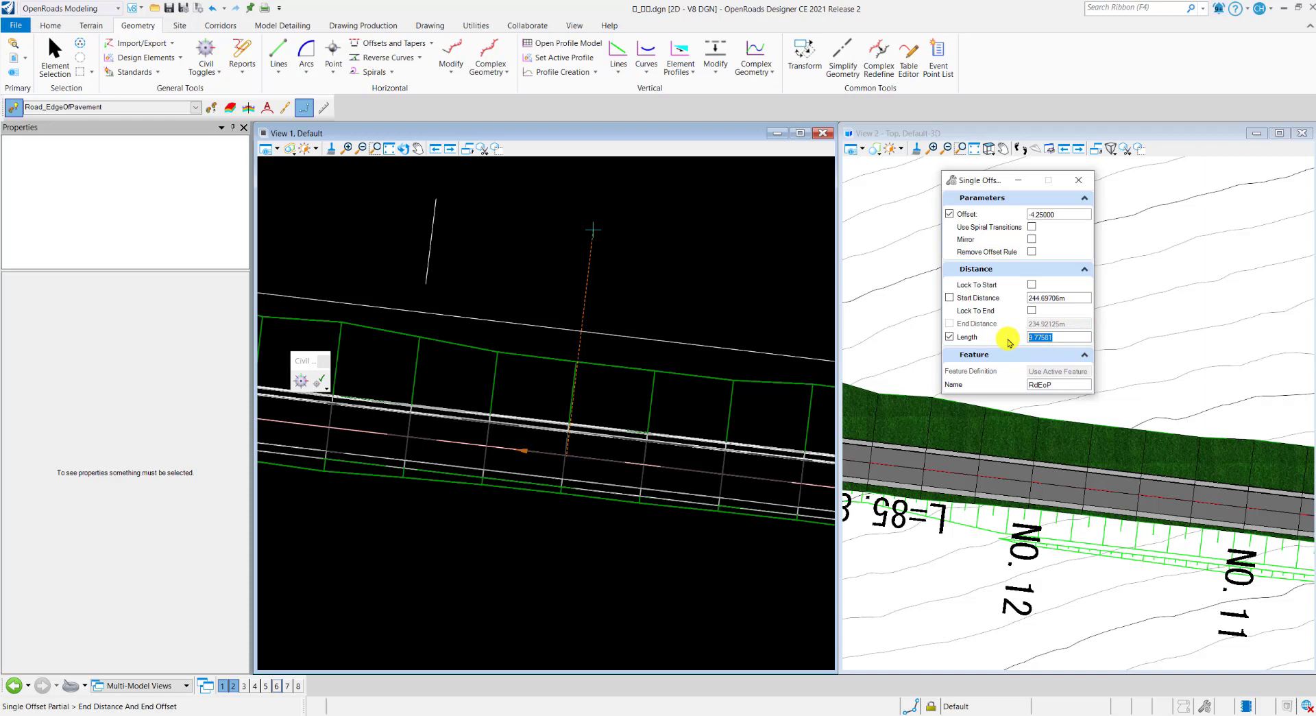
{"action": "type", "text": "15.00000"}
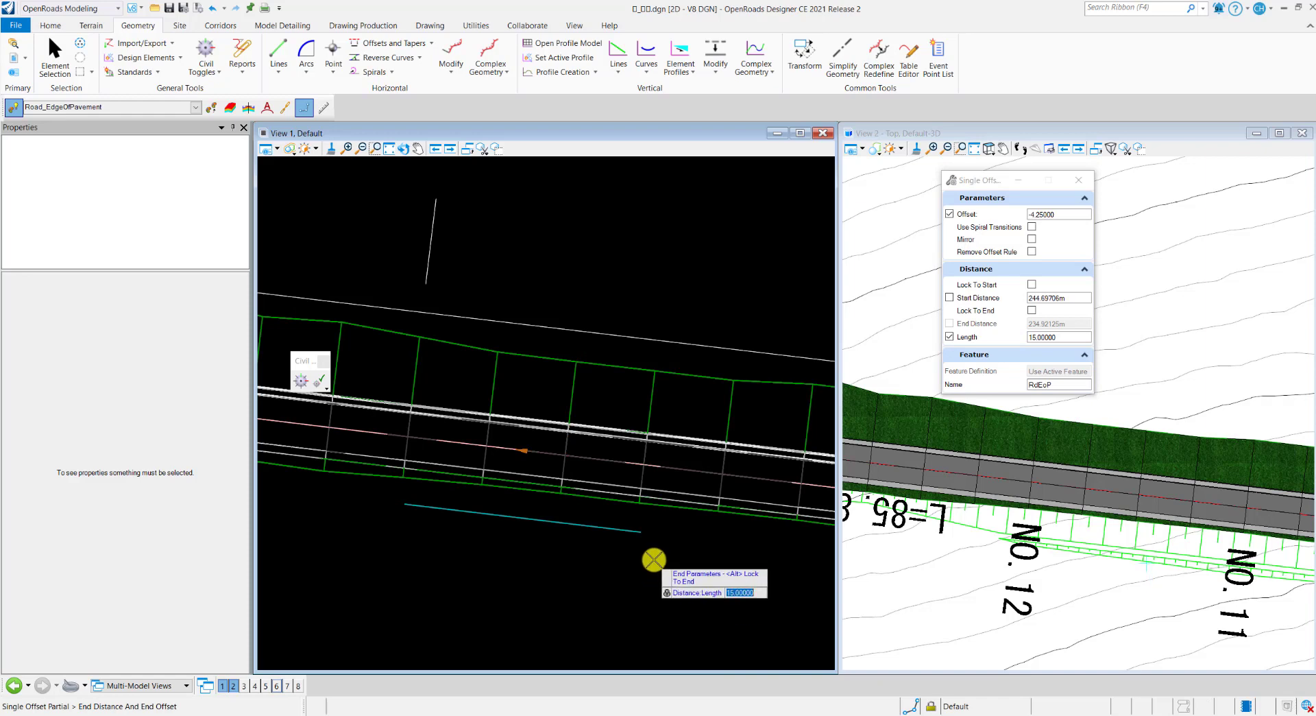
{"action": "left_click", "coordinate": [651, 558]}
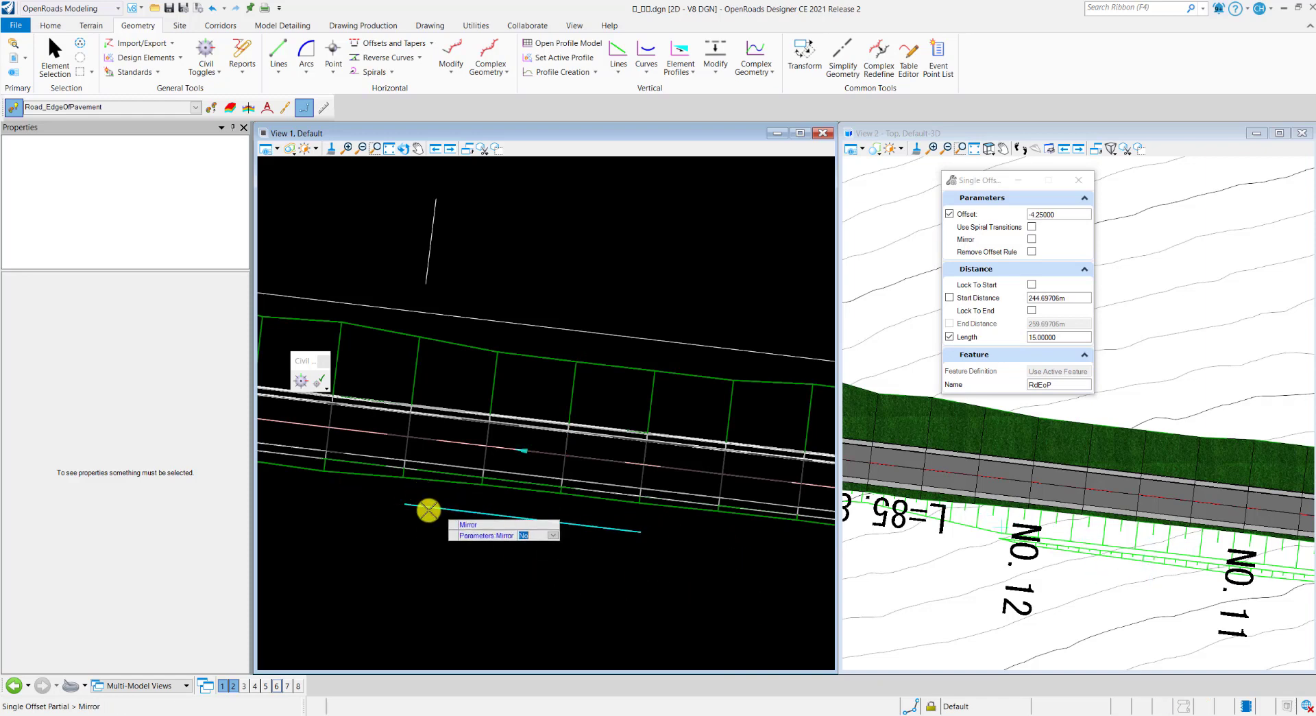
{"action": "left_click", "coordinate": [55, 58]}
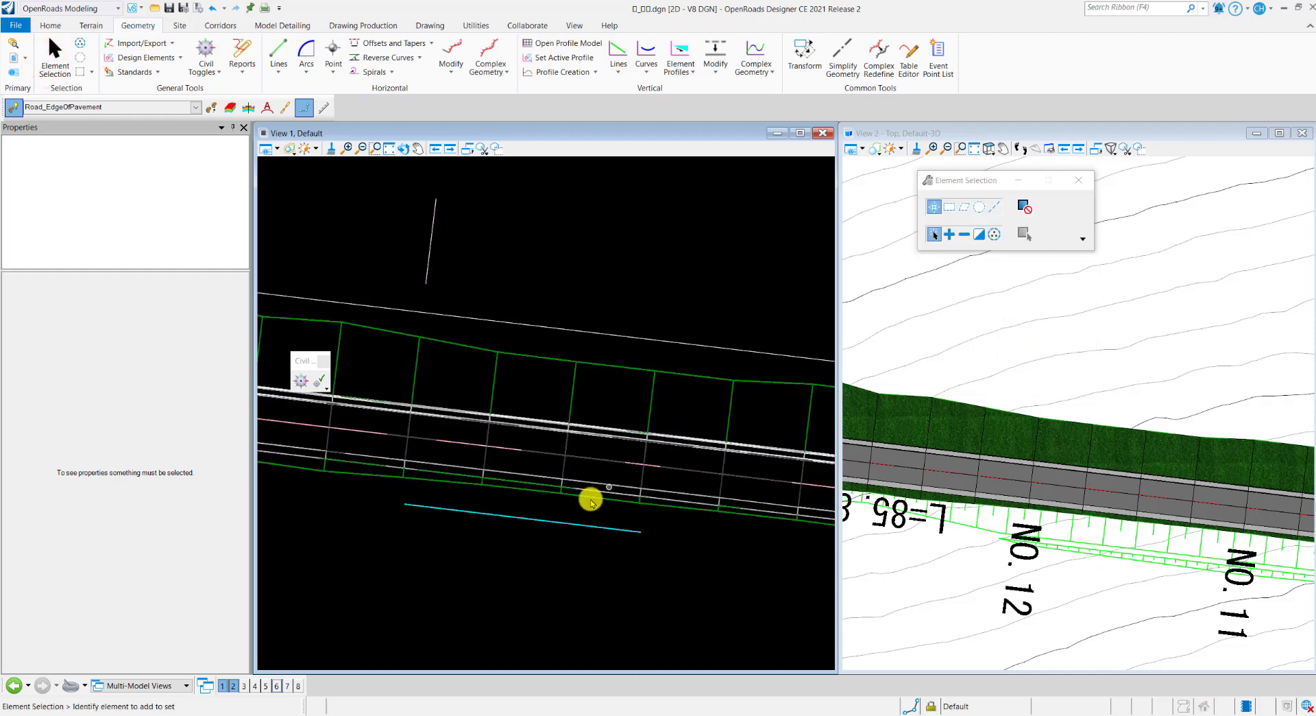
{"action": "scroll", "coordinate": [508, 513], "scroll_direction": "up", "scroll_amount": 1}
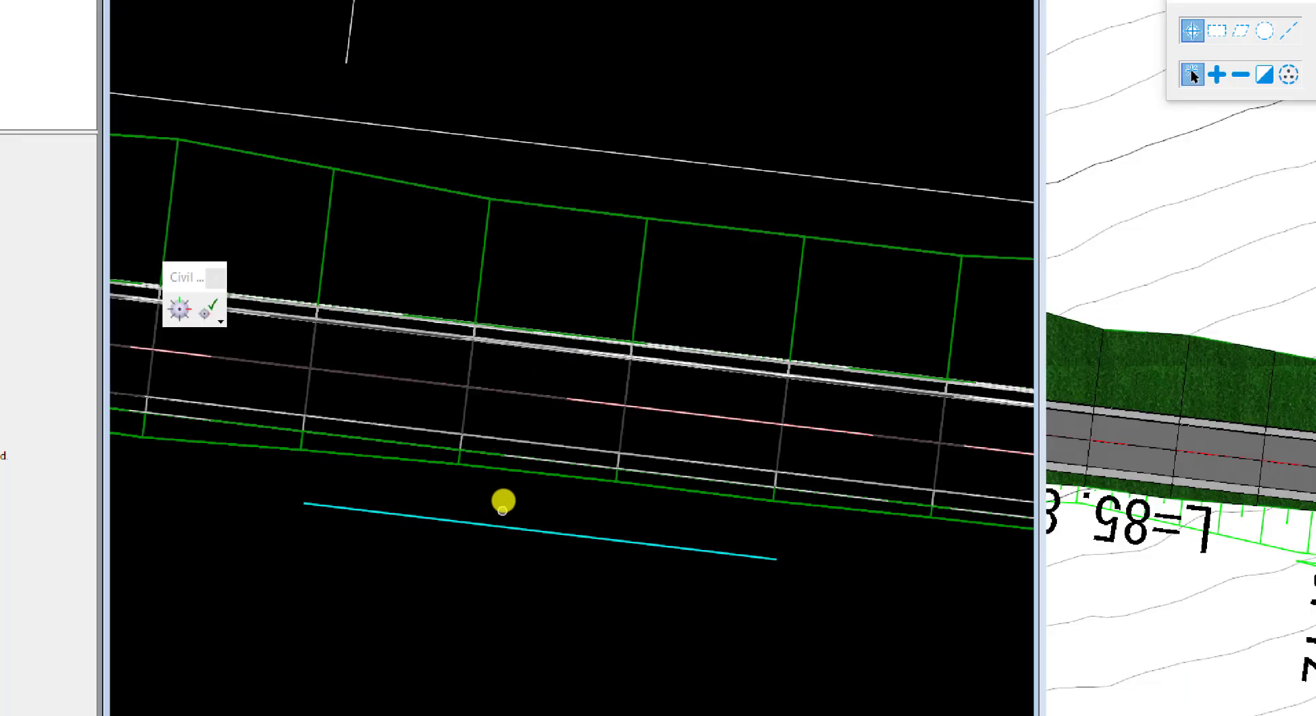
{"action": "left_click", "coordinate": [503, 509]}
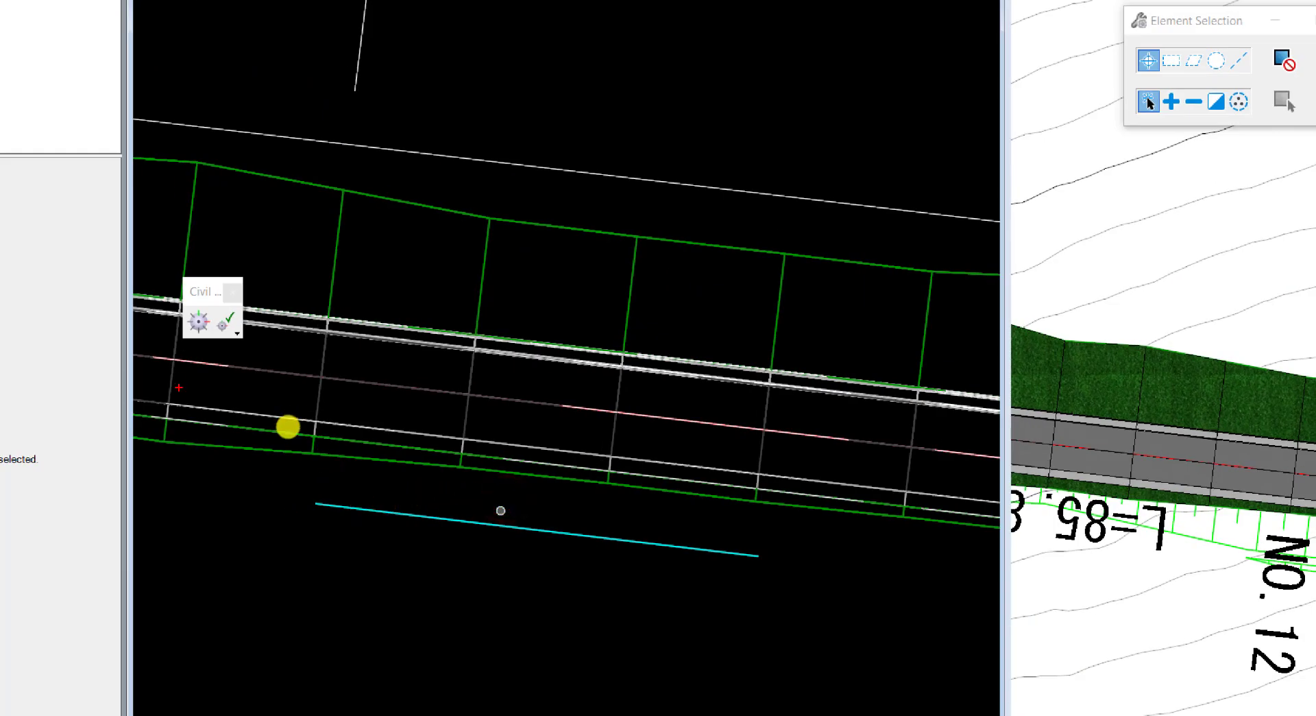
{"action": "left_click", "coordinate": [283, 439]}
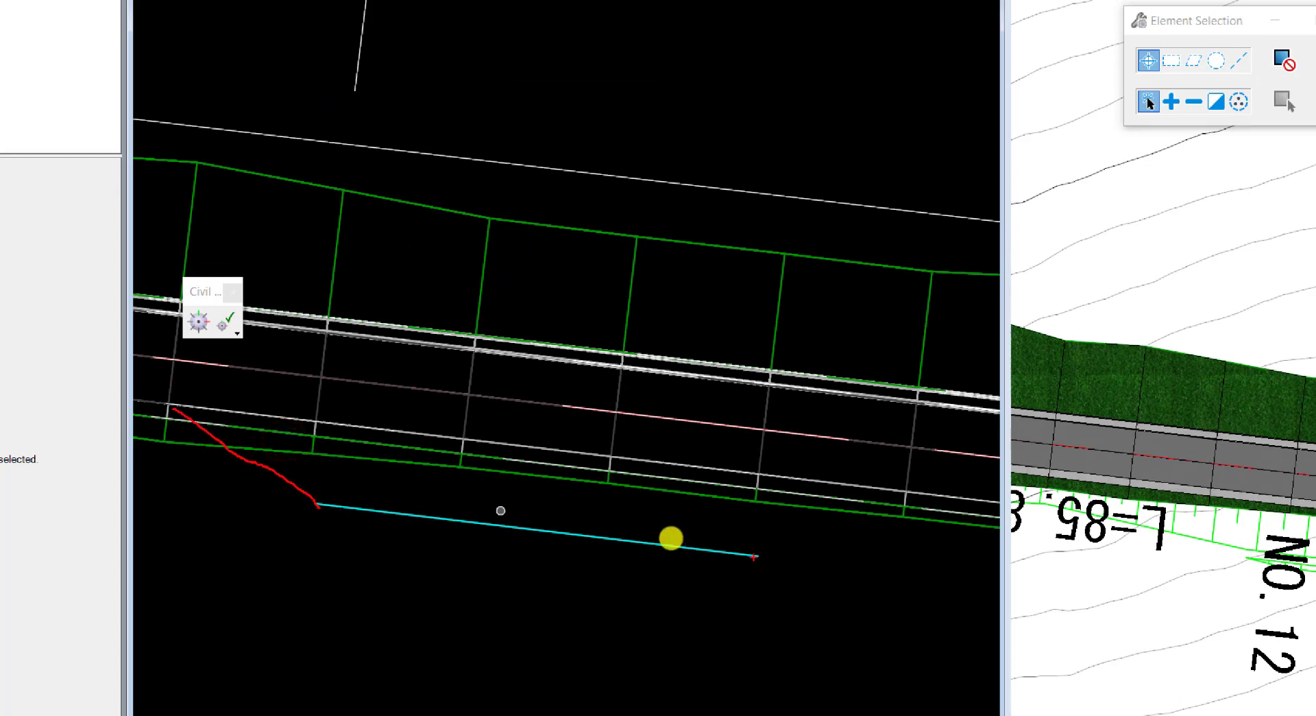
{"action": "left_click", "coordinate": [672, 538]}
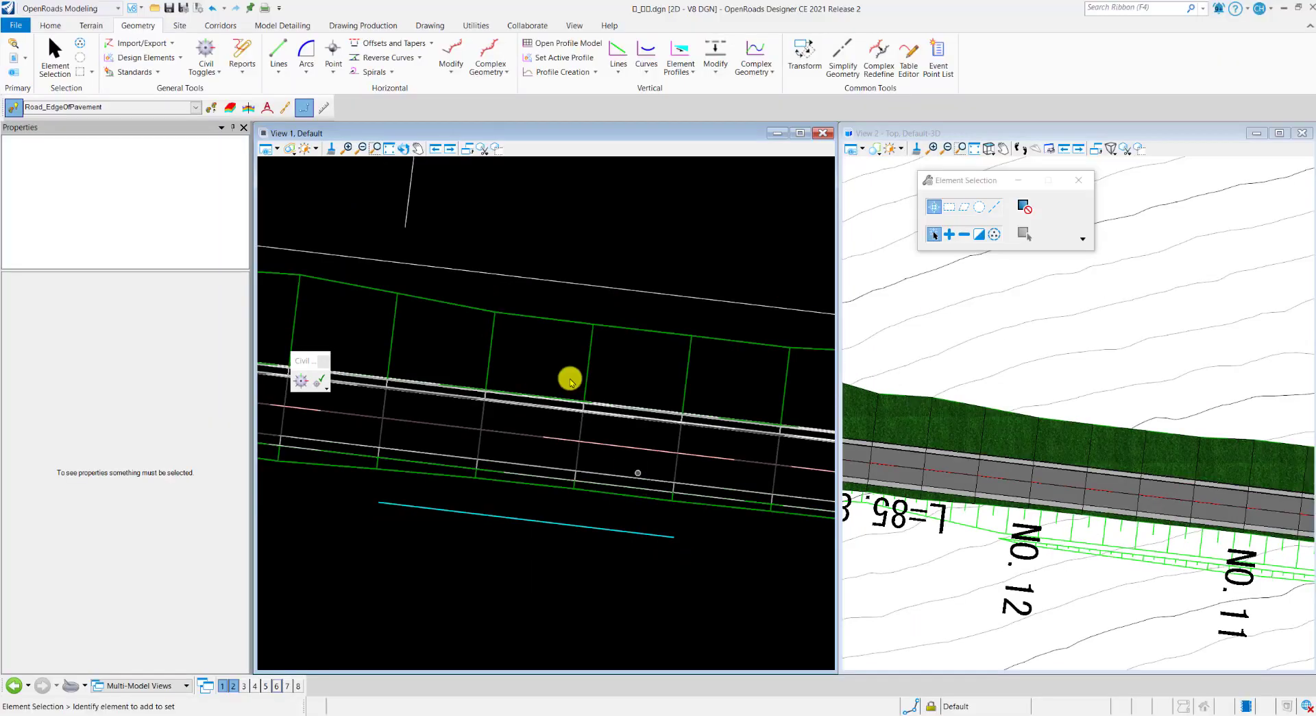
Start a Variable Offset Taper from the road centerline, beginning at the upstation end of the offset line with a -4.25 start offset.
{"action": "left_click", "coordinate": [431, 44]}
{"action": "left_click", "coordinate": [430, 100]}
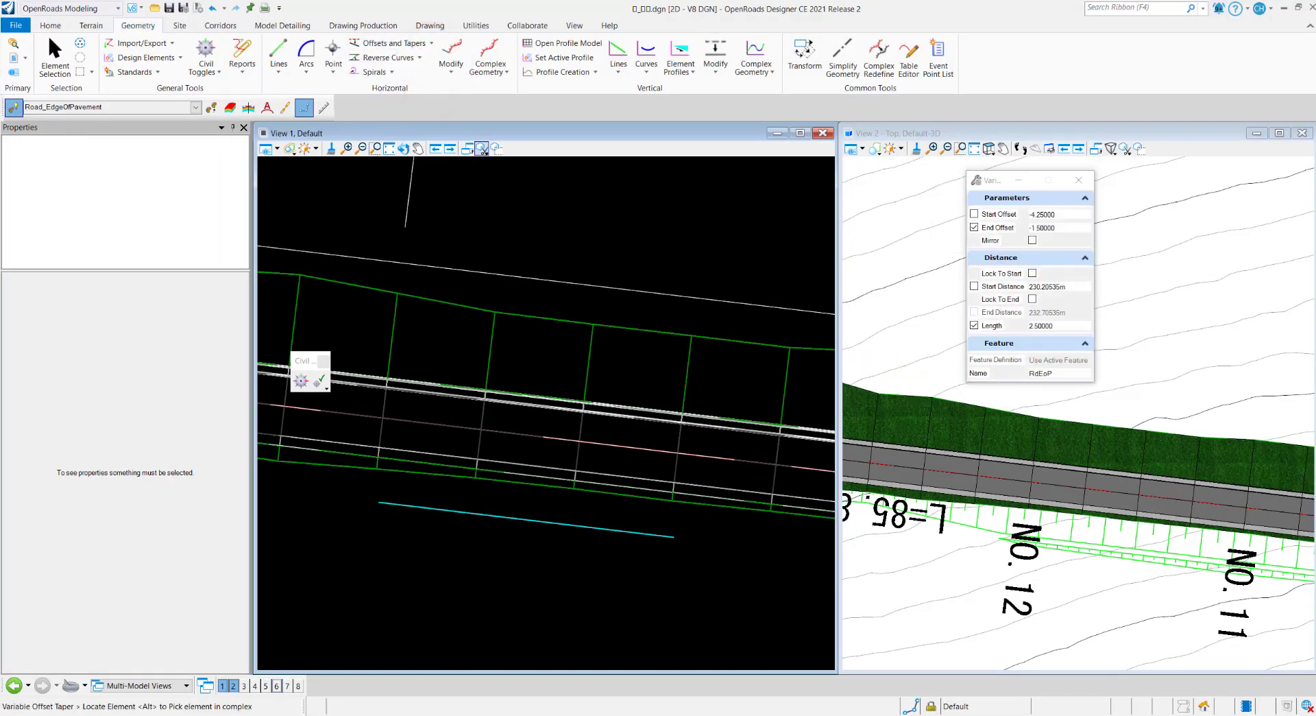
{"action": "mouse_move", "coordinate": [998, 180]}
{"action": "left_mouse_down"}
{"action": "mouse_move", "coordinate": [986, 173]}
{"action": "mouse_move", "coordinate": [1007, 176]}
{"action": "left_mouse_up"}
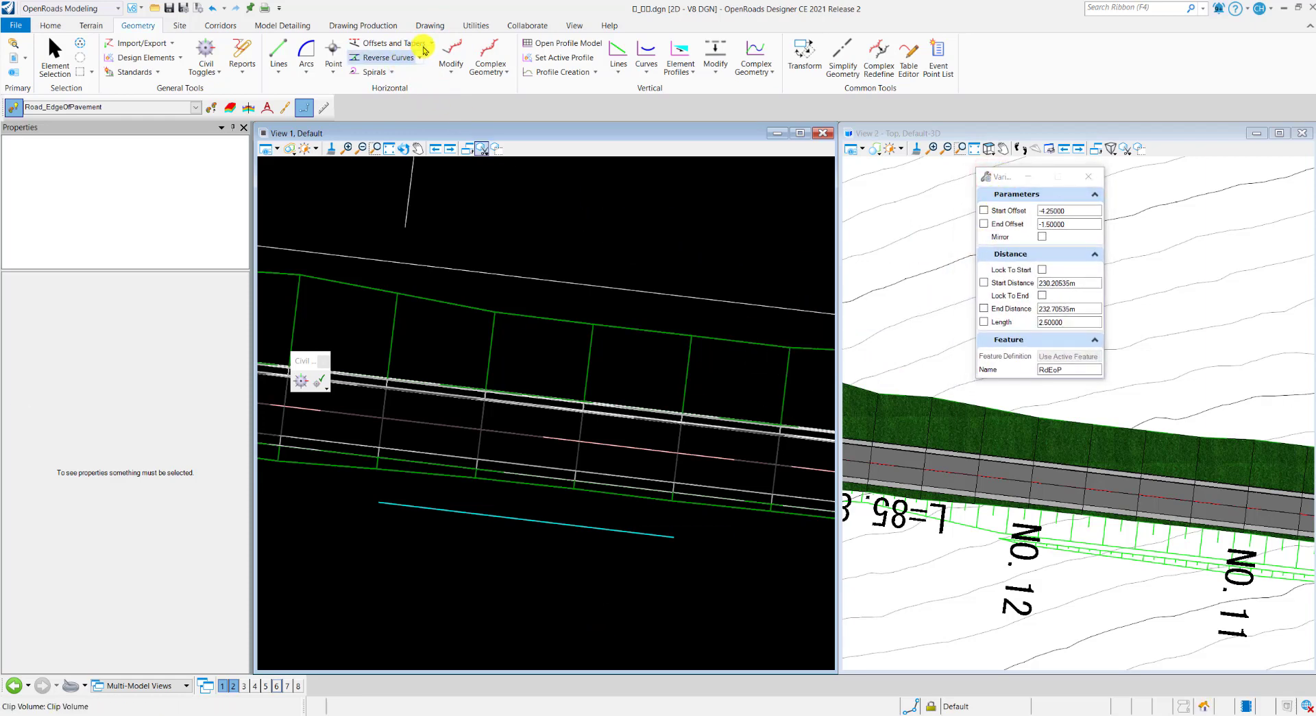
{"action": "left_click", "coordinate": [455, 426]}
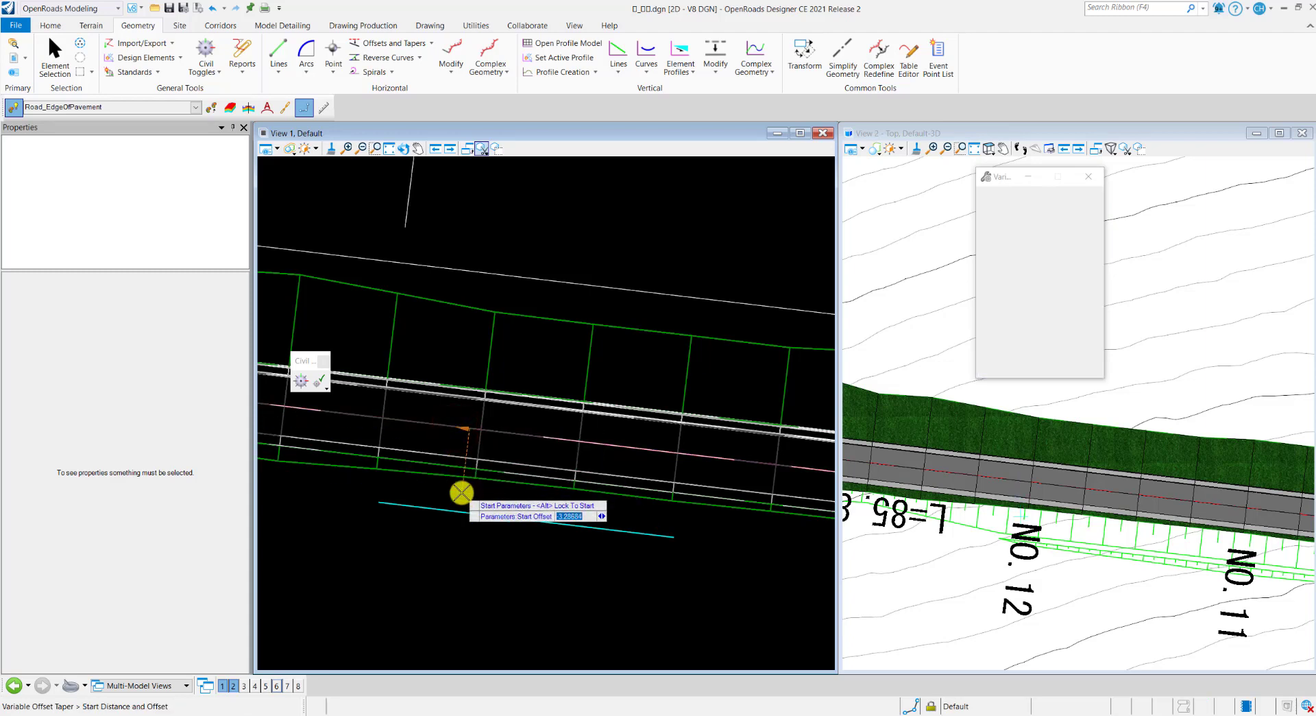
{"action": "middle_click_drag", "start_coordinate": [461, 500], "coordinate": [521, 494]}
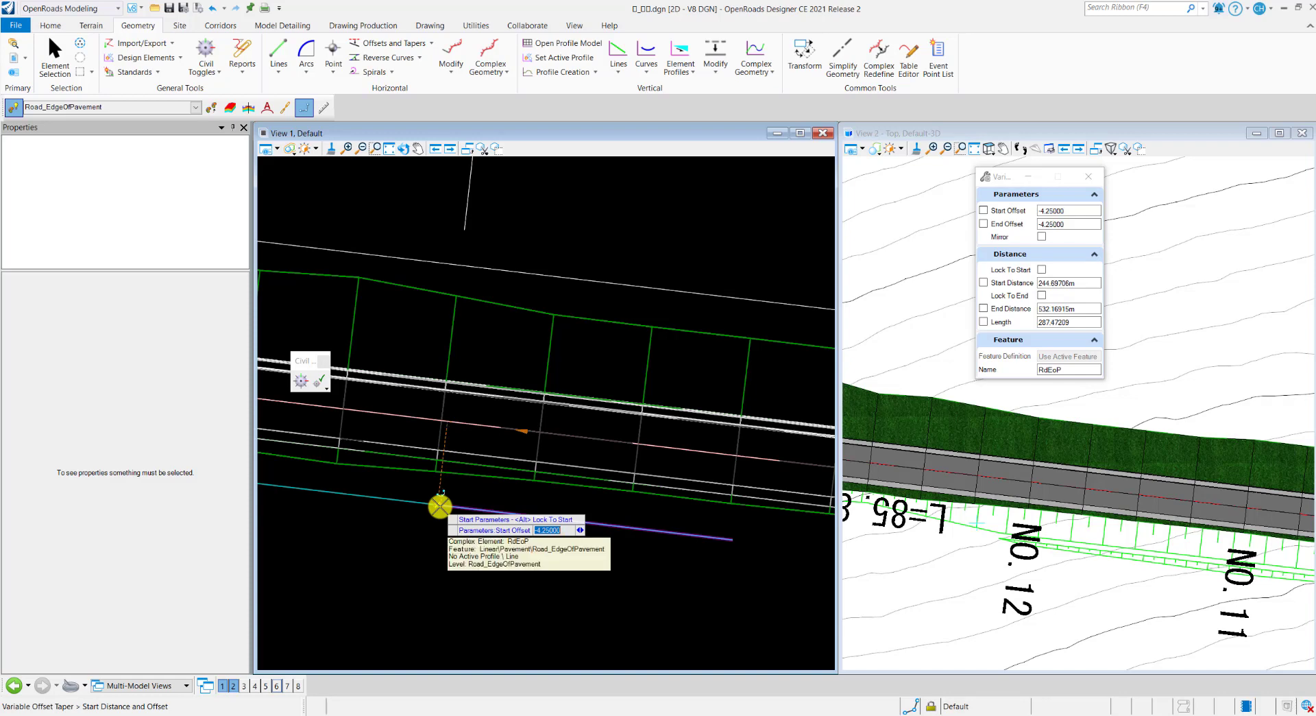
{"action": "left_click", "coordinate": [429, 503]}
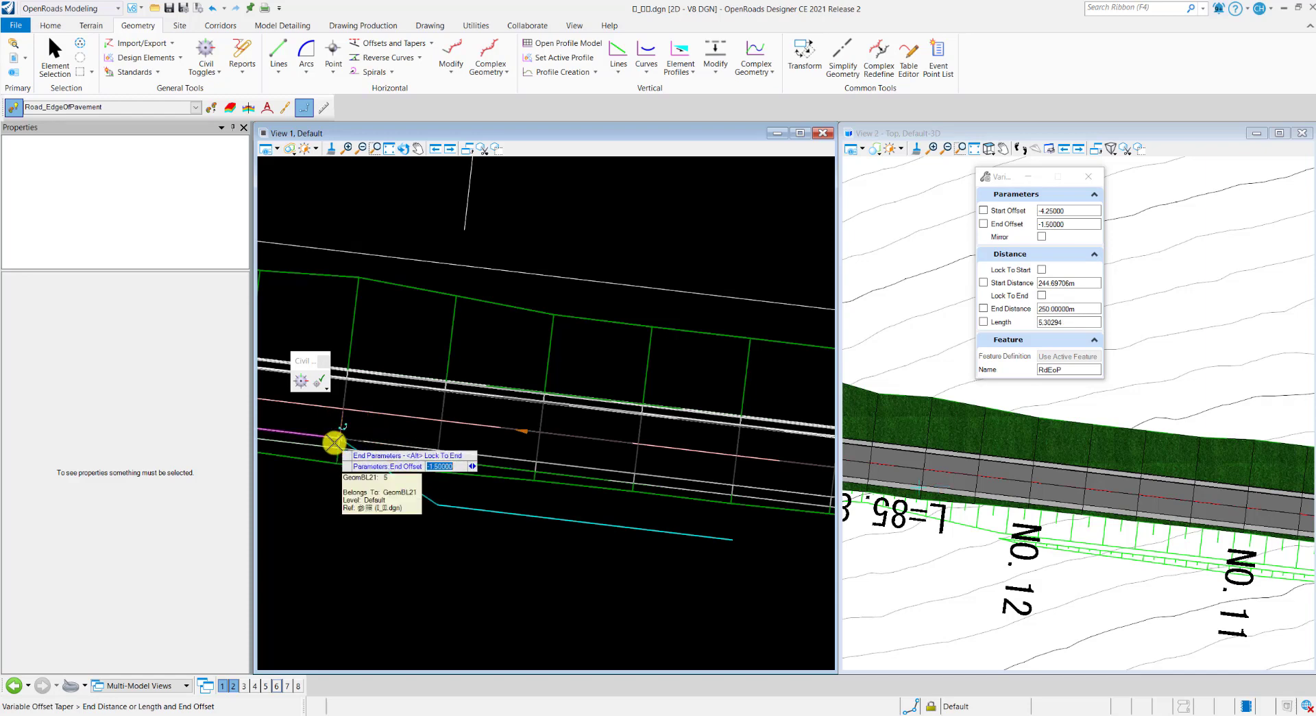
Finish the taper toward the road with an end offset of -1.5 and a length of 2.5, without mirroring.
{"action": "type", "text": "-"}
{"action": "key", "text": "Return"}
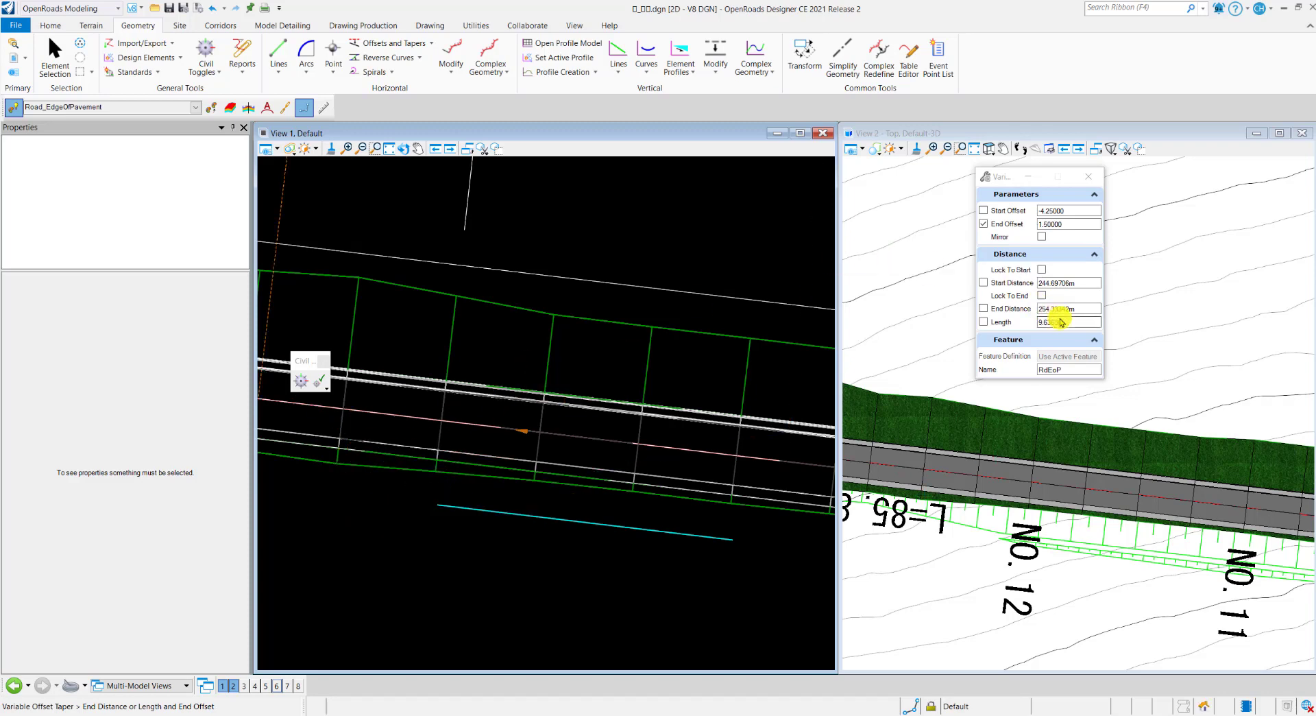
{"action": "left_click", "coordinate": [1081, 325]}
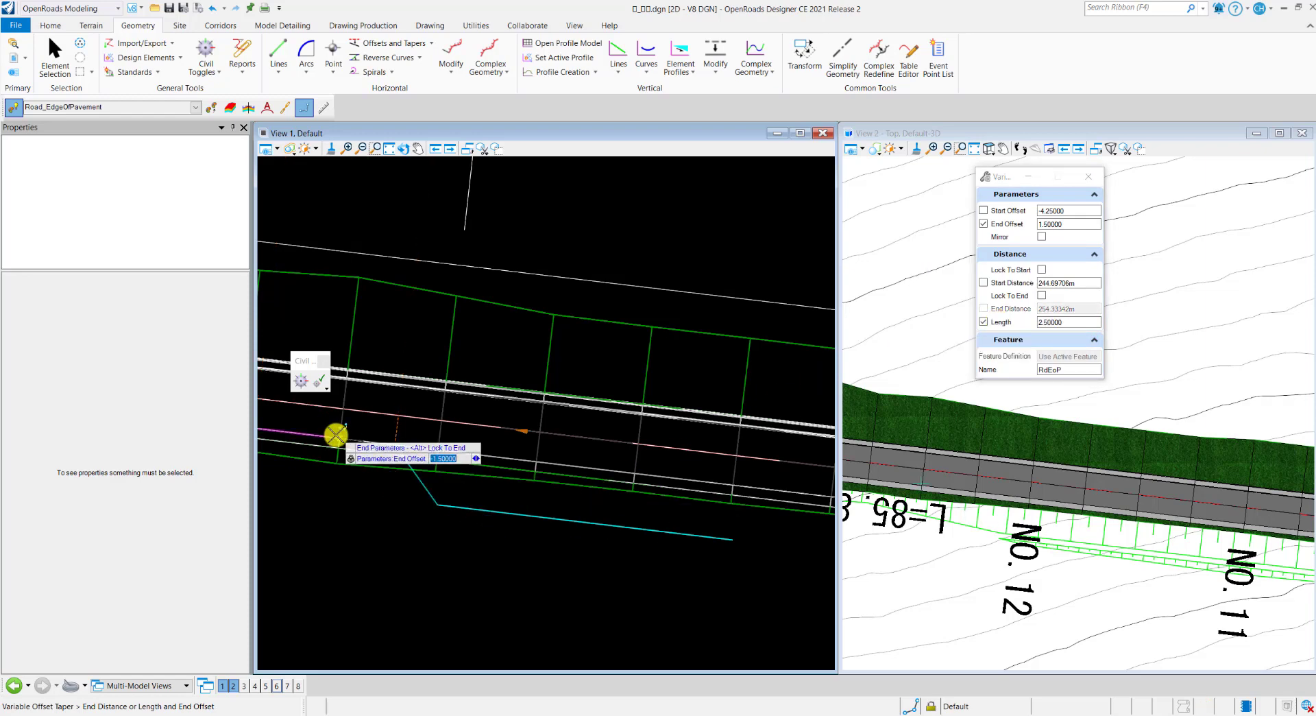
{"action": "left_click", "coordinate": [366, 494]}
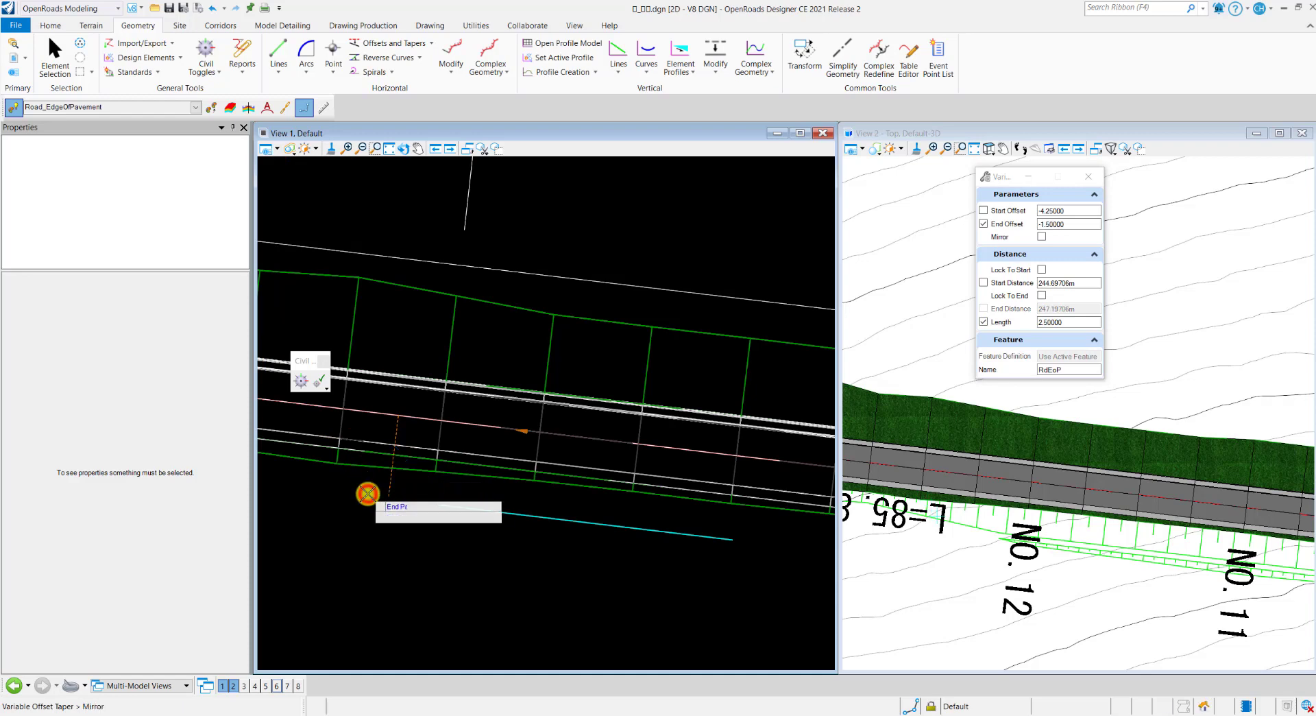
{"action": "left_click", "coordinate": [374, 494]}
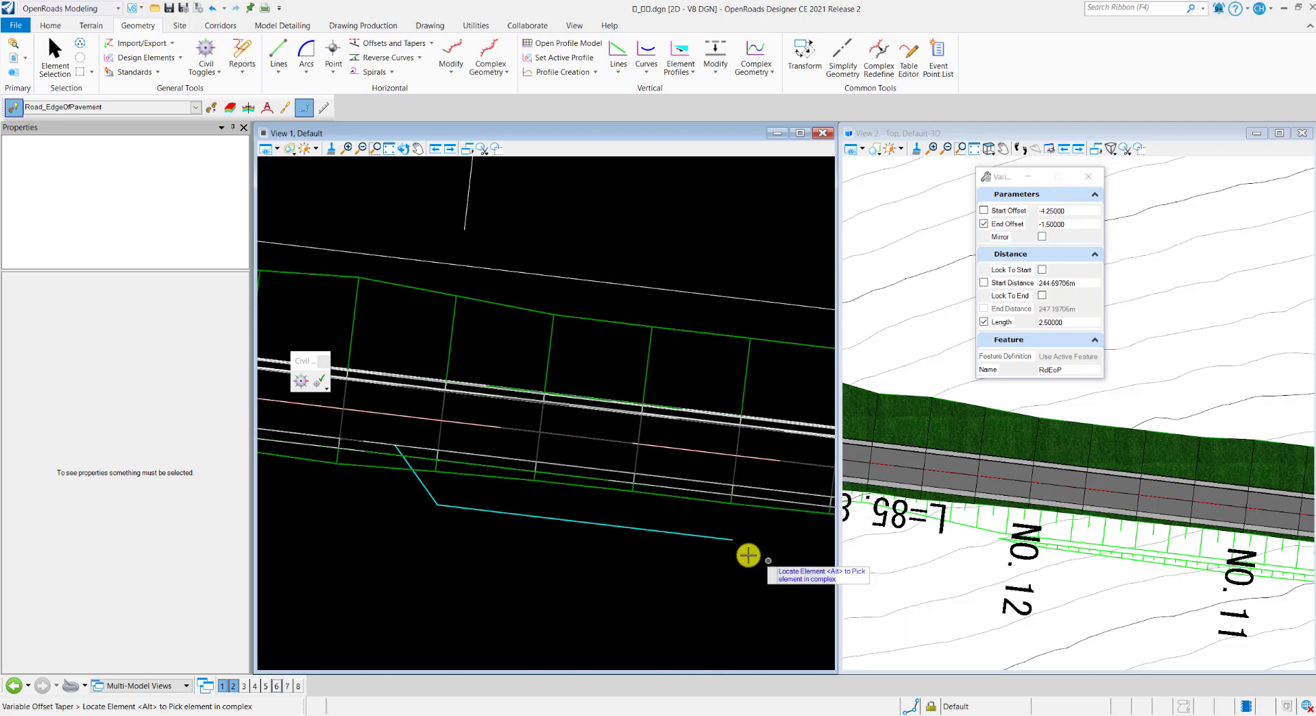
Create a Variable Offset Taper from the centerline at the offset line's lower-station end, from -4.25 to -1.5 over length 2.5, without mirroring.
{"action": "middle_click_drag", "start_coordinate": [731, 535], "coordinate": [514, 453]}
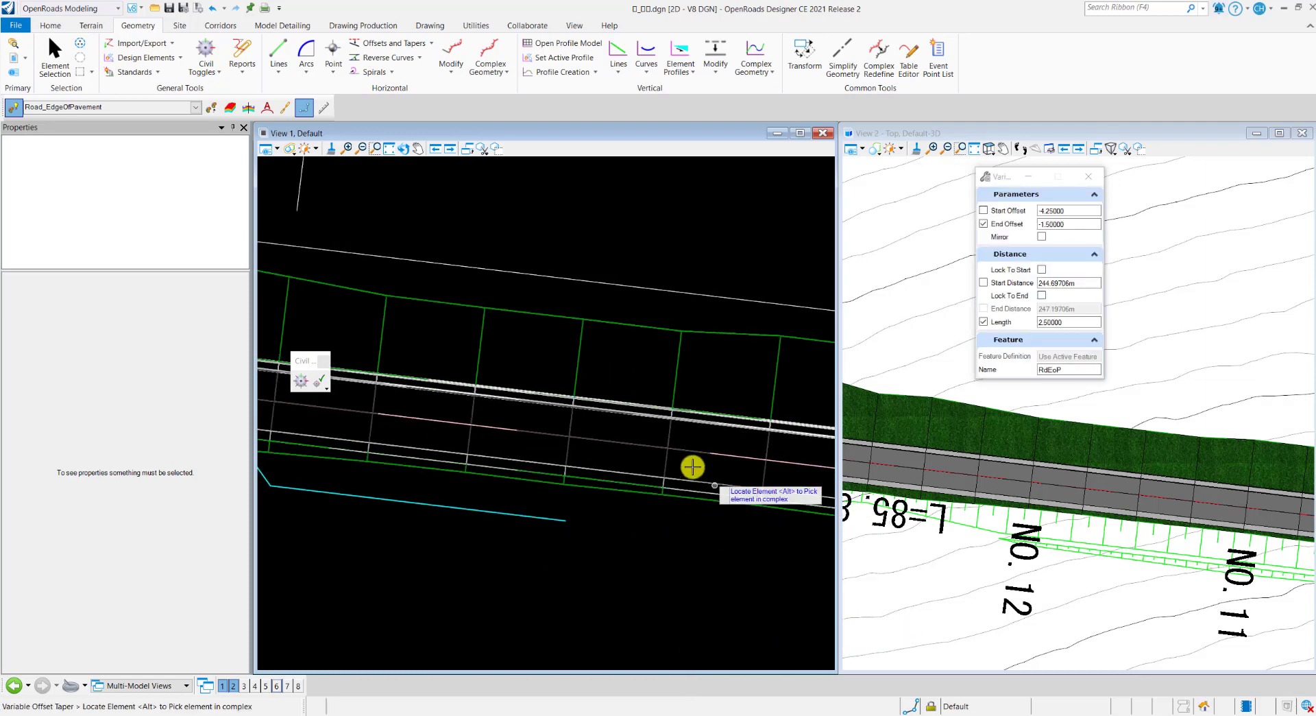
{"action": "middle_click_drag", "start_coordinate": [582, 479], "coordinate": [638, 482]}
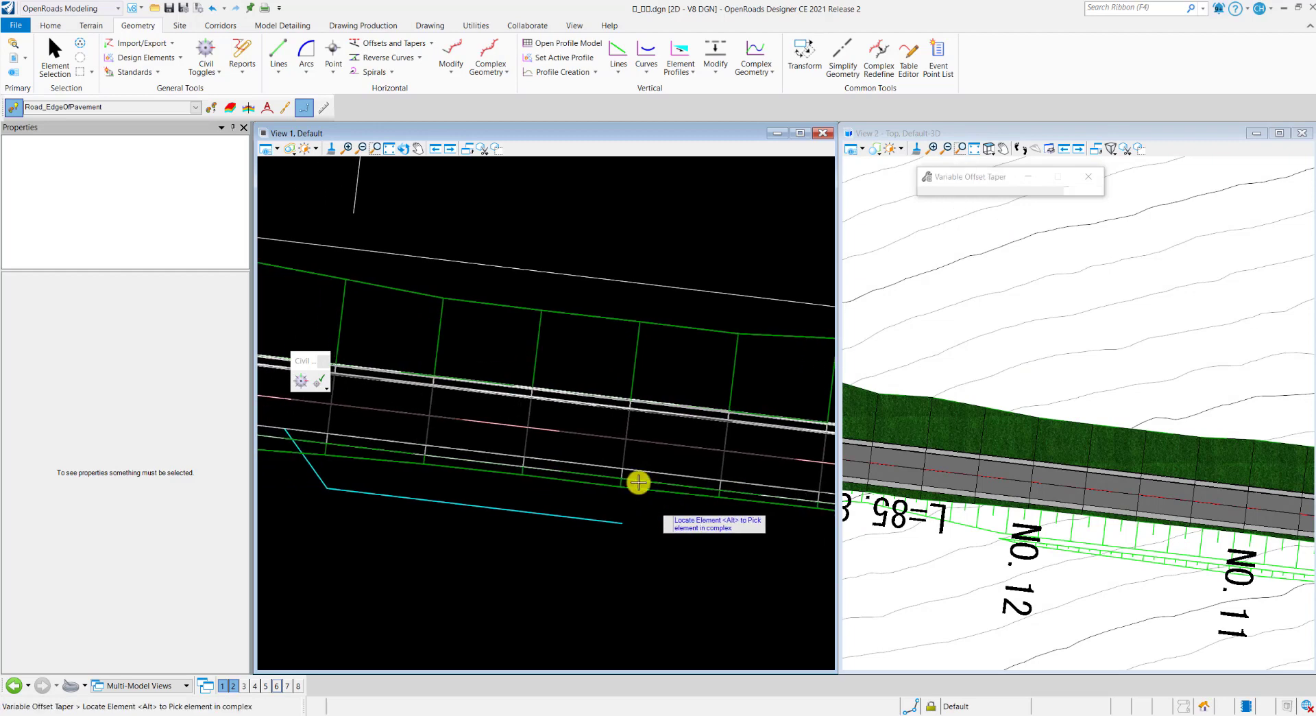
{"action": "left_click", "coordinate": [431, 43]}
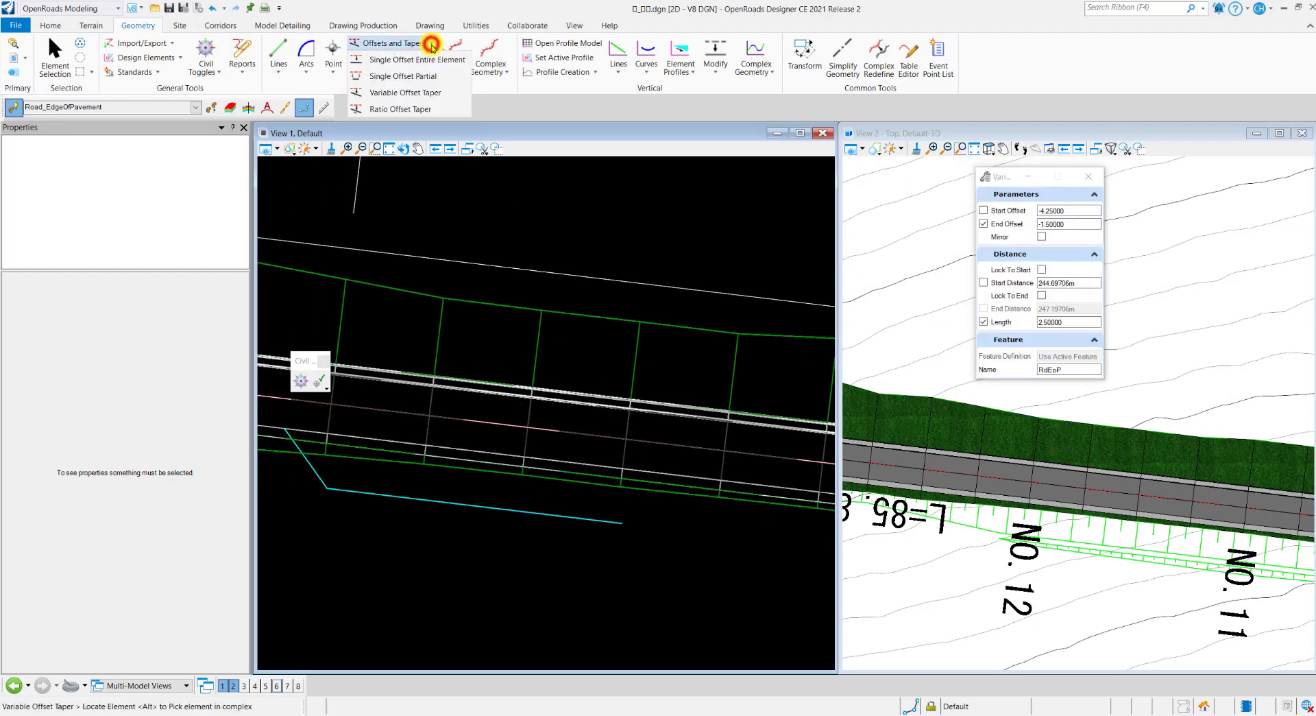
{"action": "left_click", "coordinate": [433, 92]}
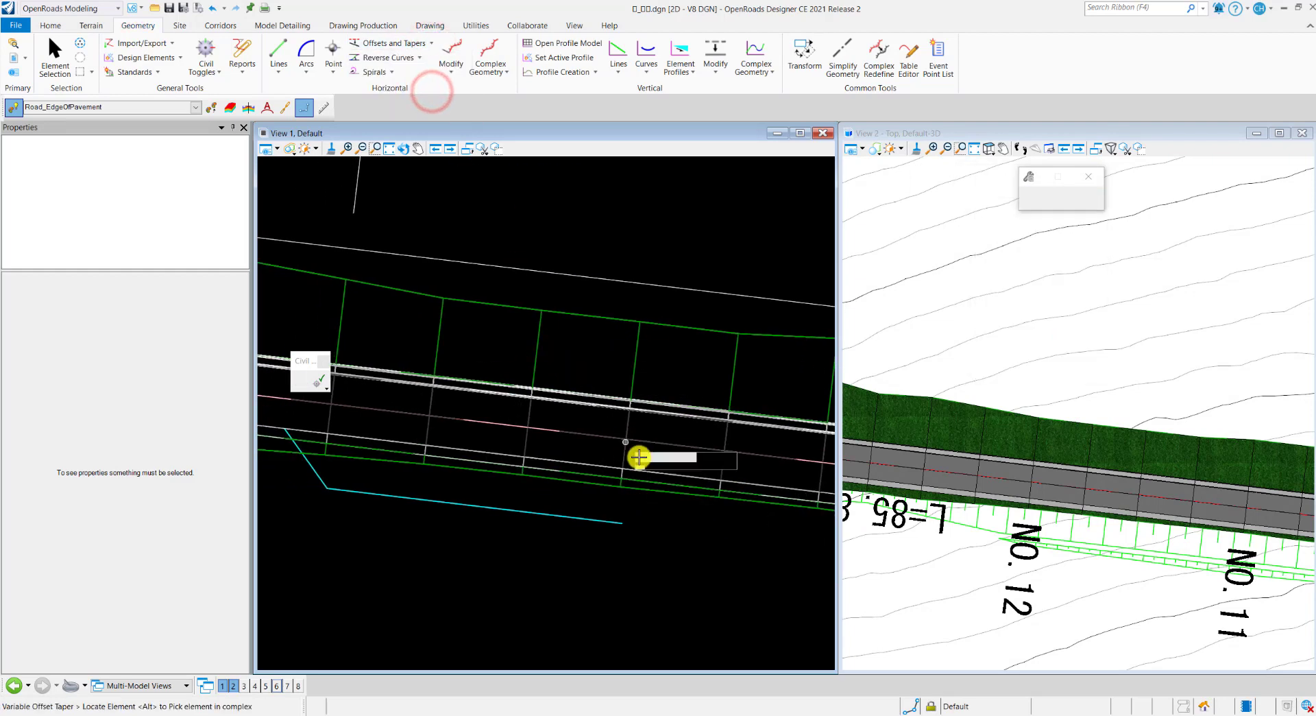
{"action": "left_click", "coordinate": [670, 442]}
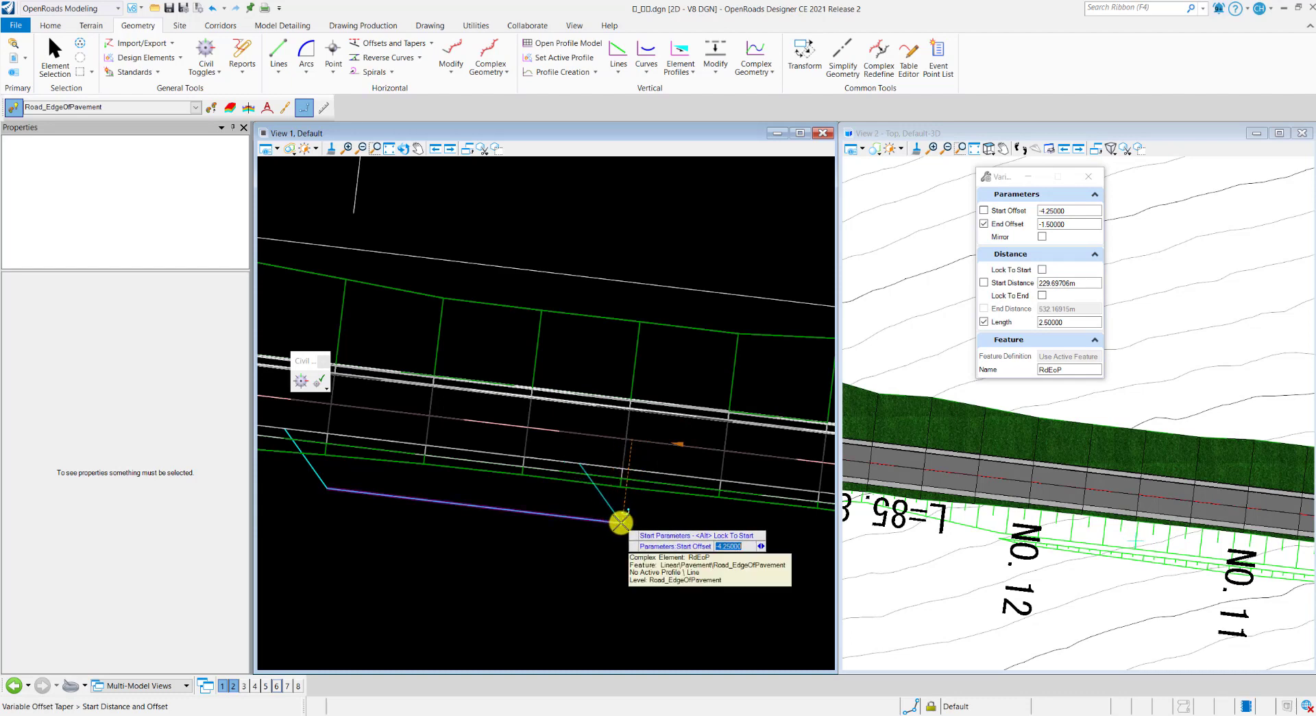
{"action": "left_click", "coordinate": [621, 522]}
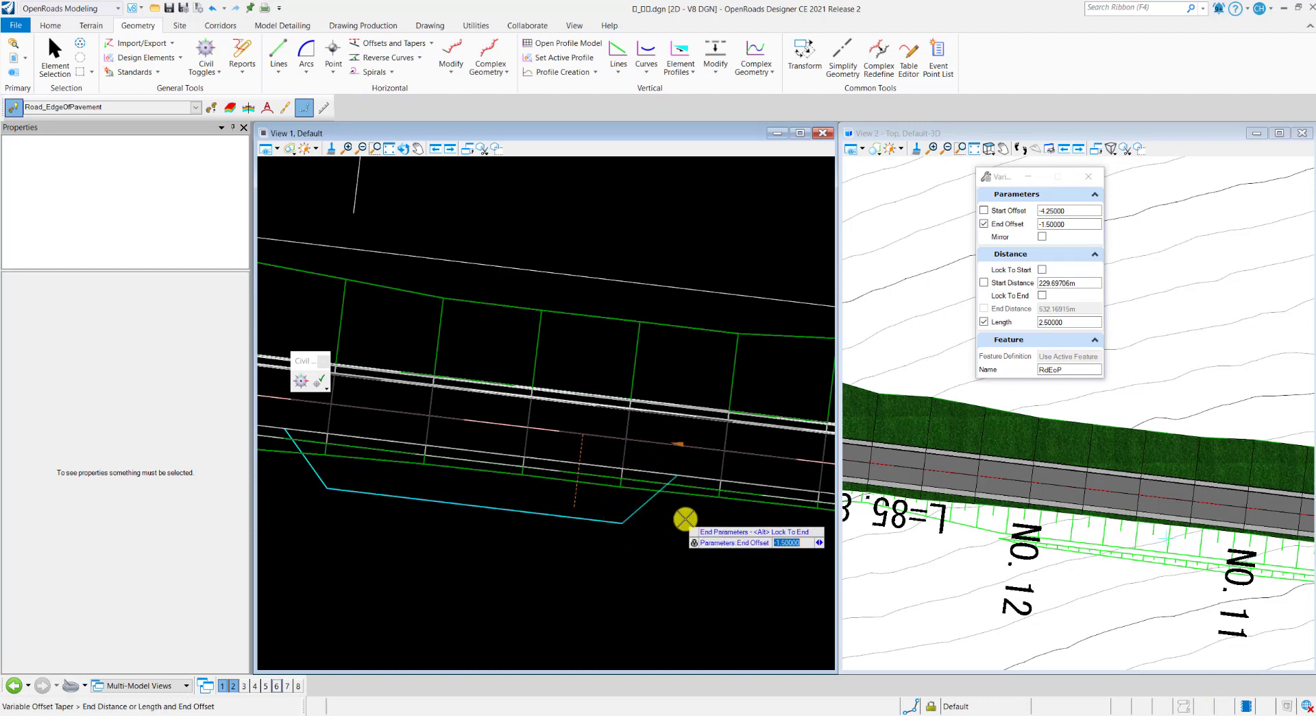
{"action": "type", "text": "1.5"}
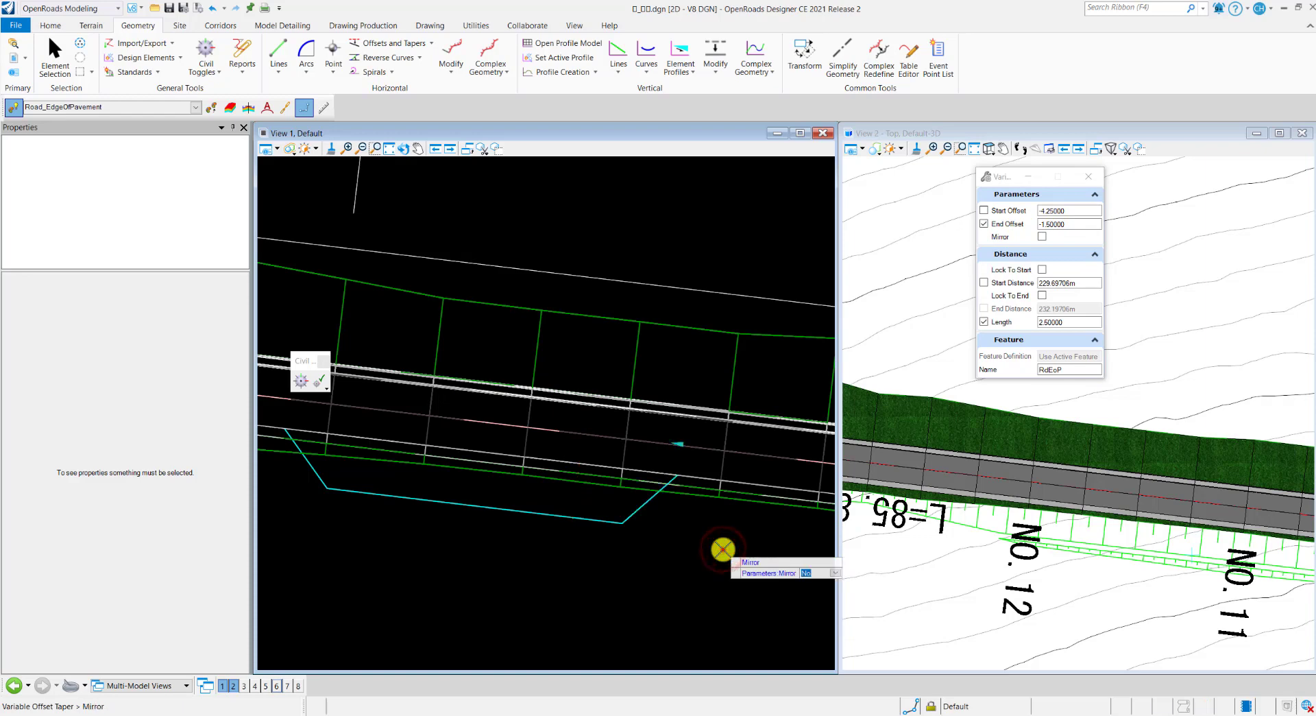
{"action": "left_click", "coordinate": [722, 548]}
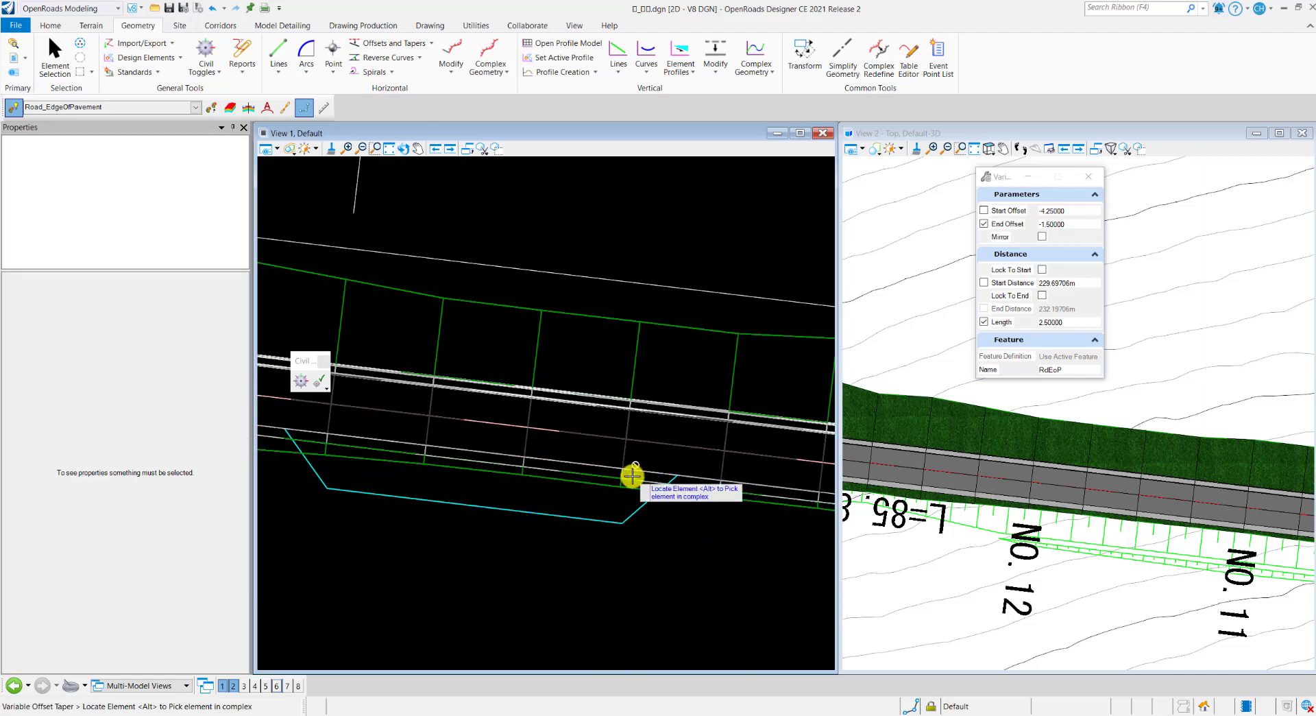
{"action": "key", "text": "Escape"}
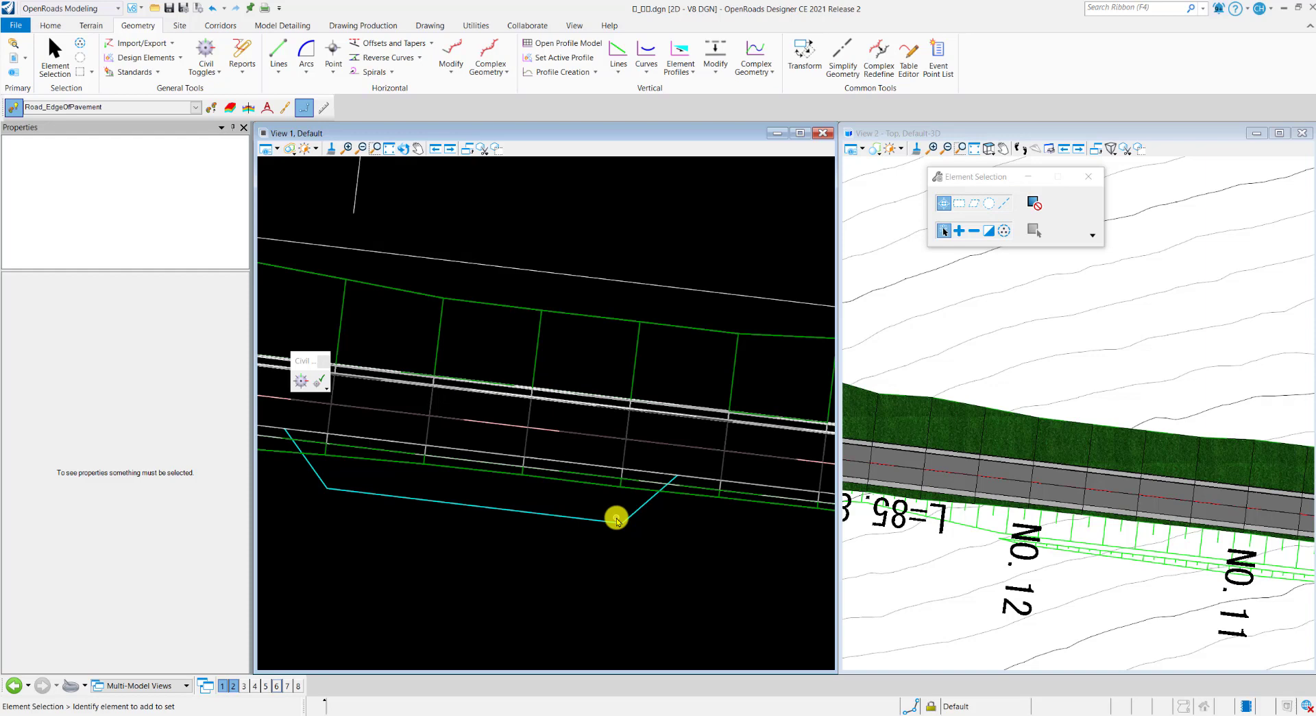
Round the corner between the offset line and the lower-station taper with a 1 m radius Simple Arc, trimming both elements.
{"action": "left_click", "coordinate": [306, 63]}
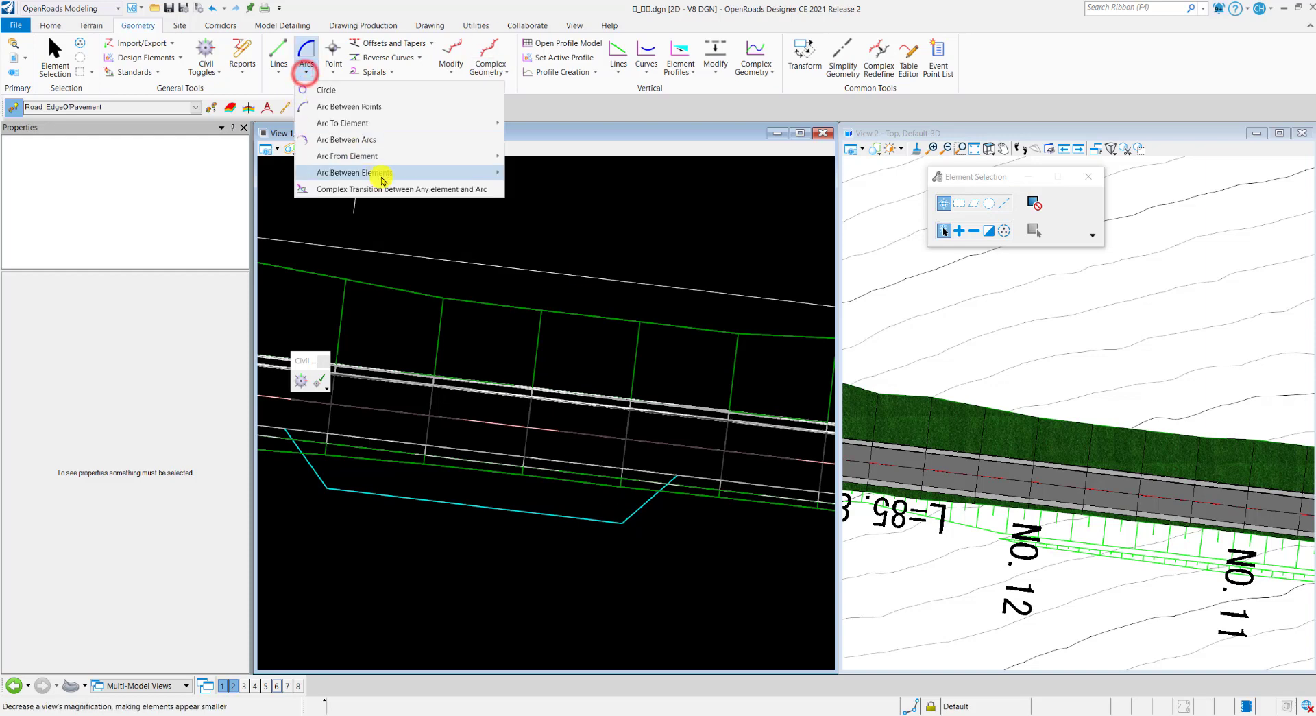
{"action": "mouse_move", "coordinate": [444, 170]}
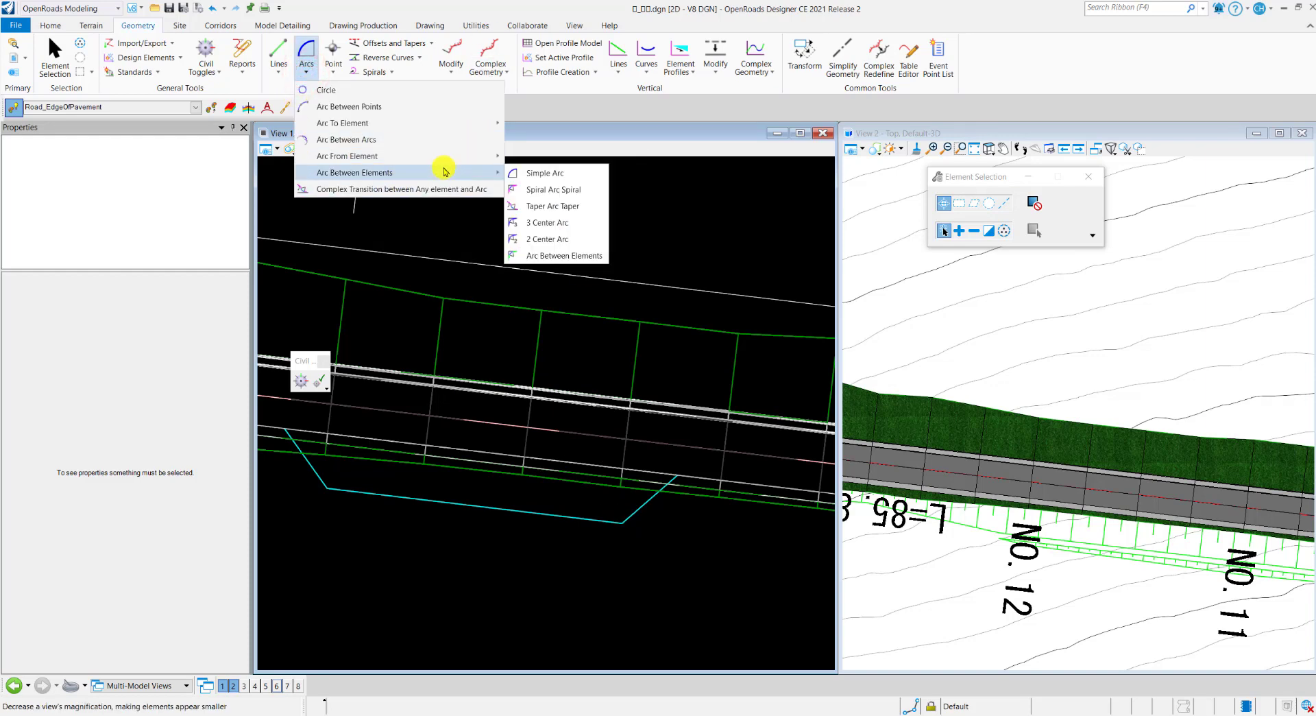
{"action": "left_click", "coordinate": [546, 173]}
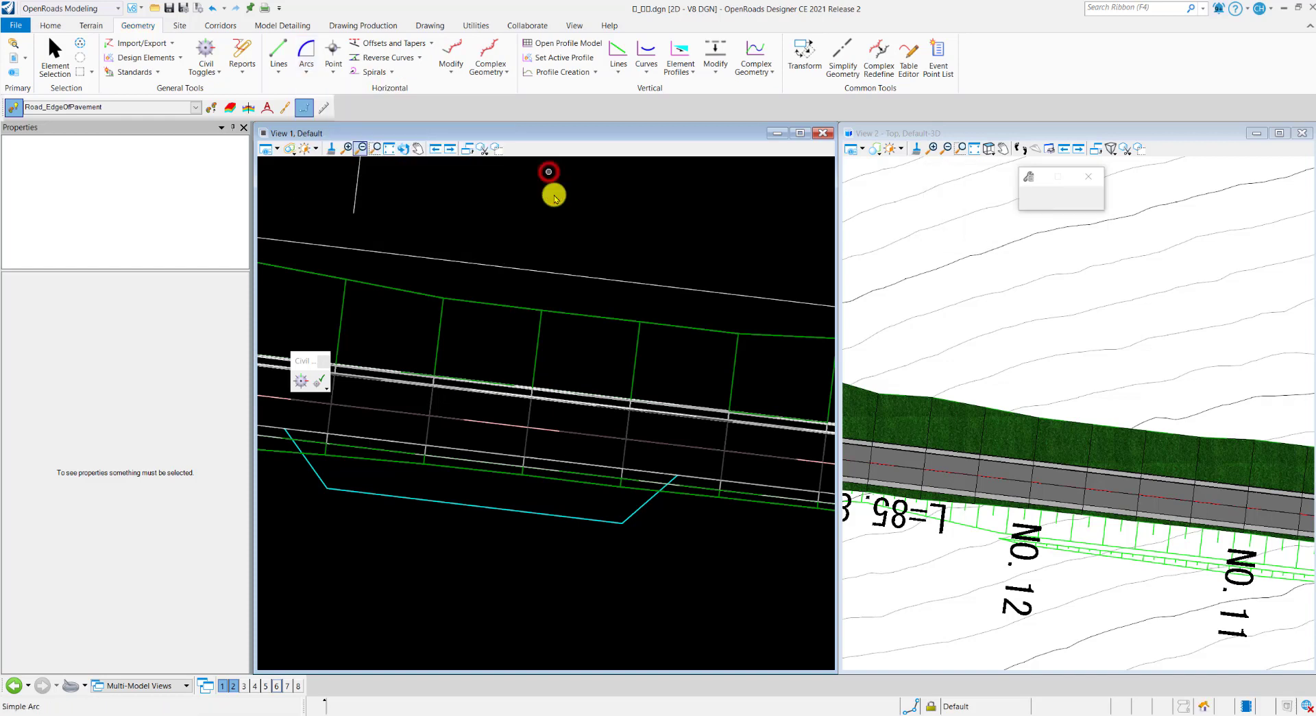
{"action": "left_click", "coordinate": [1078, 223]}
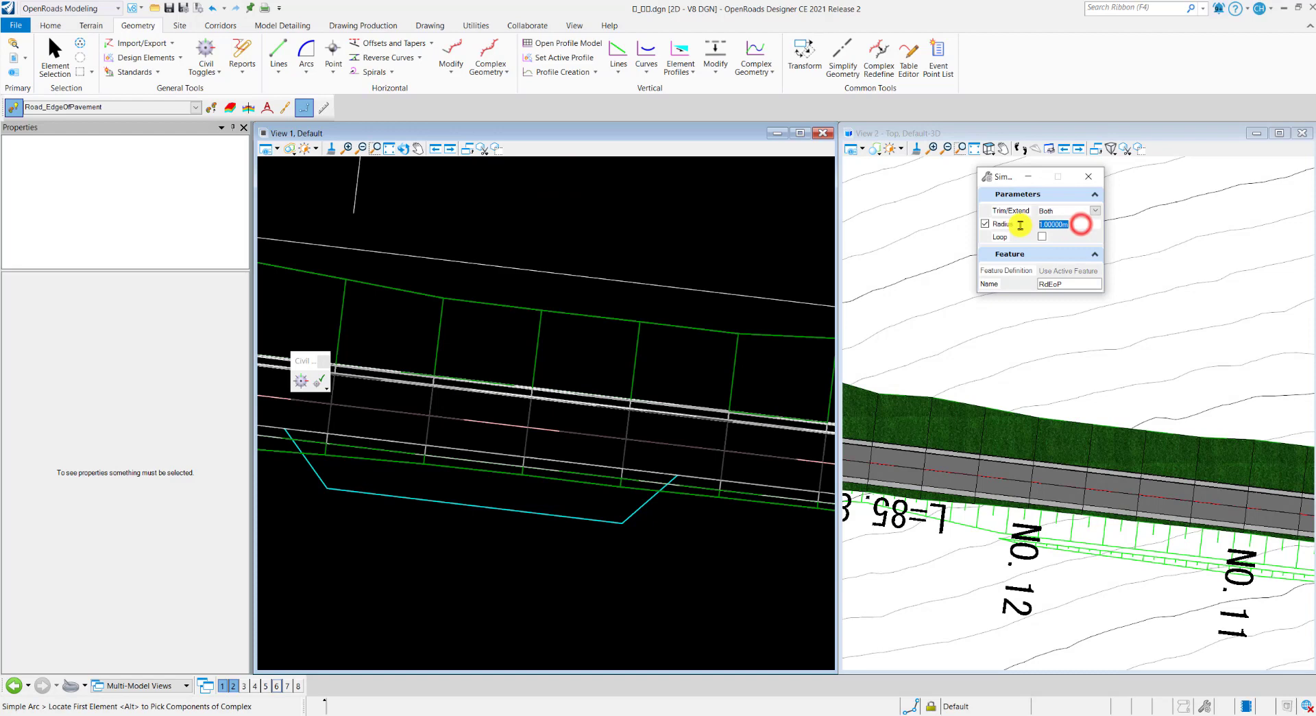
{"action": "left_click", "coordinate": [1094, 213]}
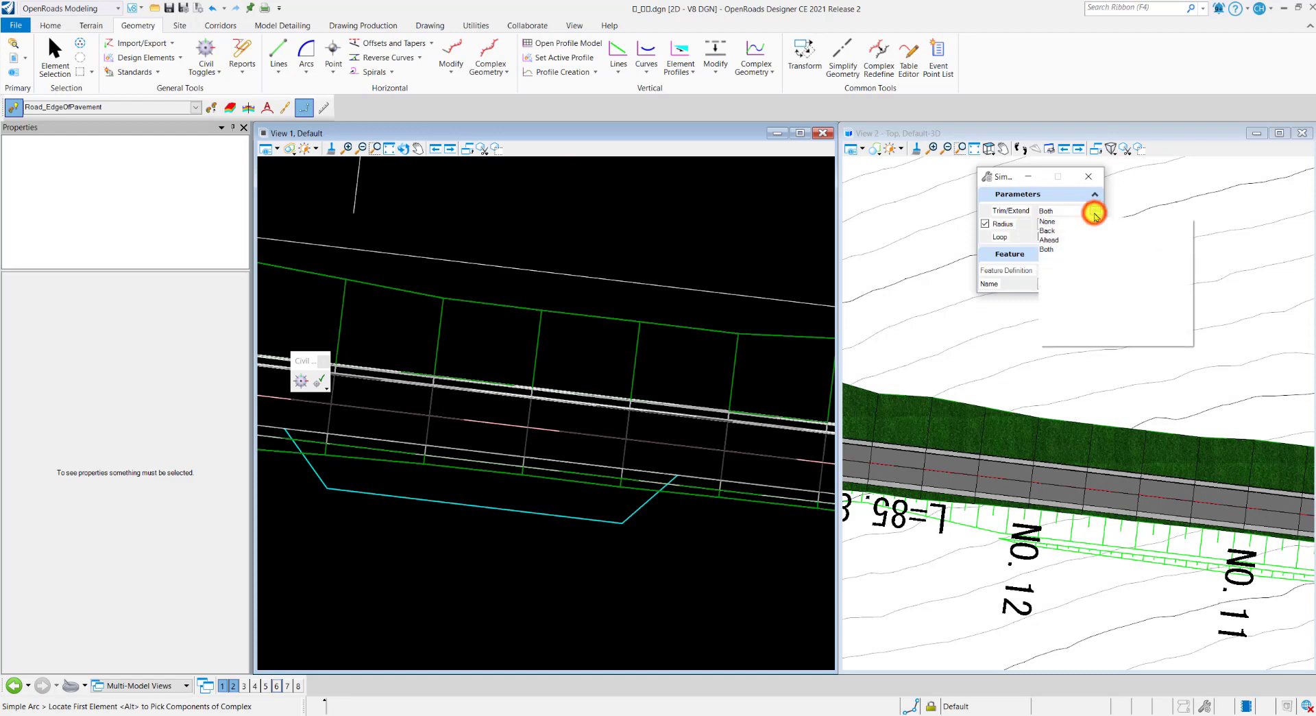
{"action": "left_click", "coordinate": [1051, 249]}
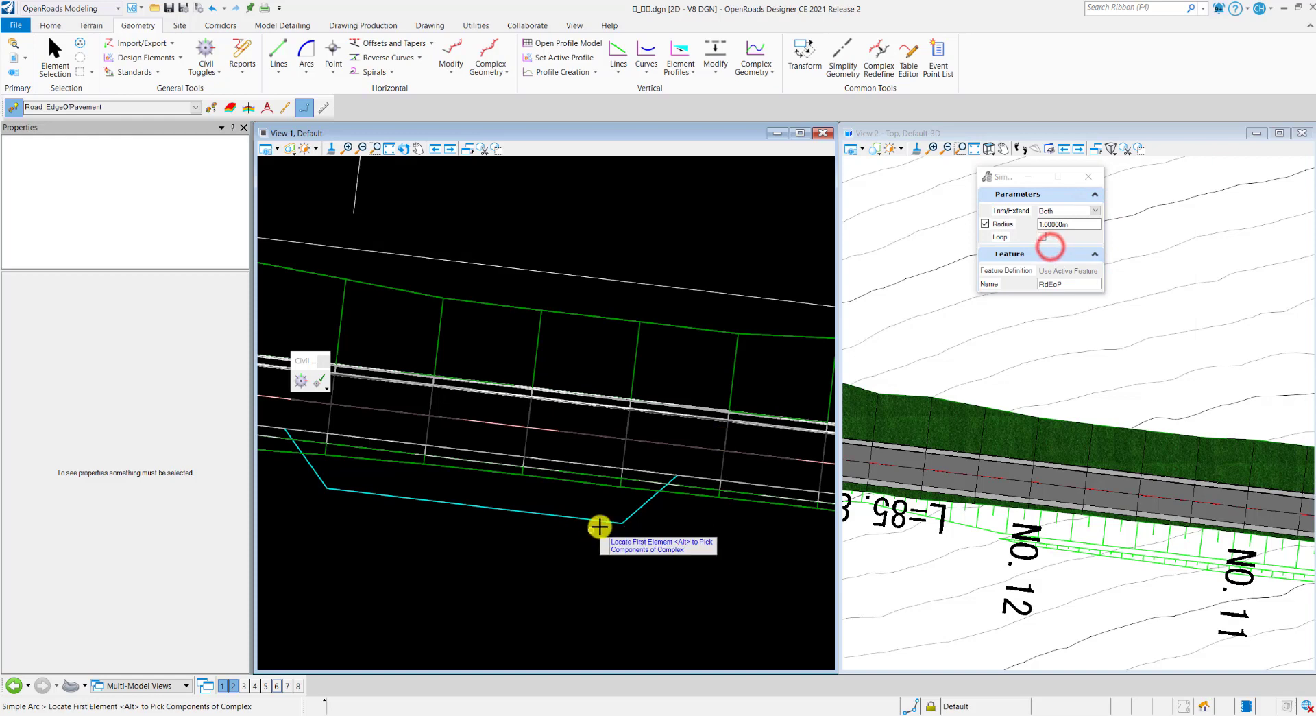
{"action": "scroll", "coordinate": [610, 525], "scroll_direction": "up", "scroll_amount": 2}
{"action": "left_click", "coordinate": [616, 523]}
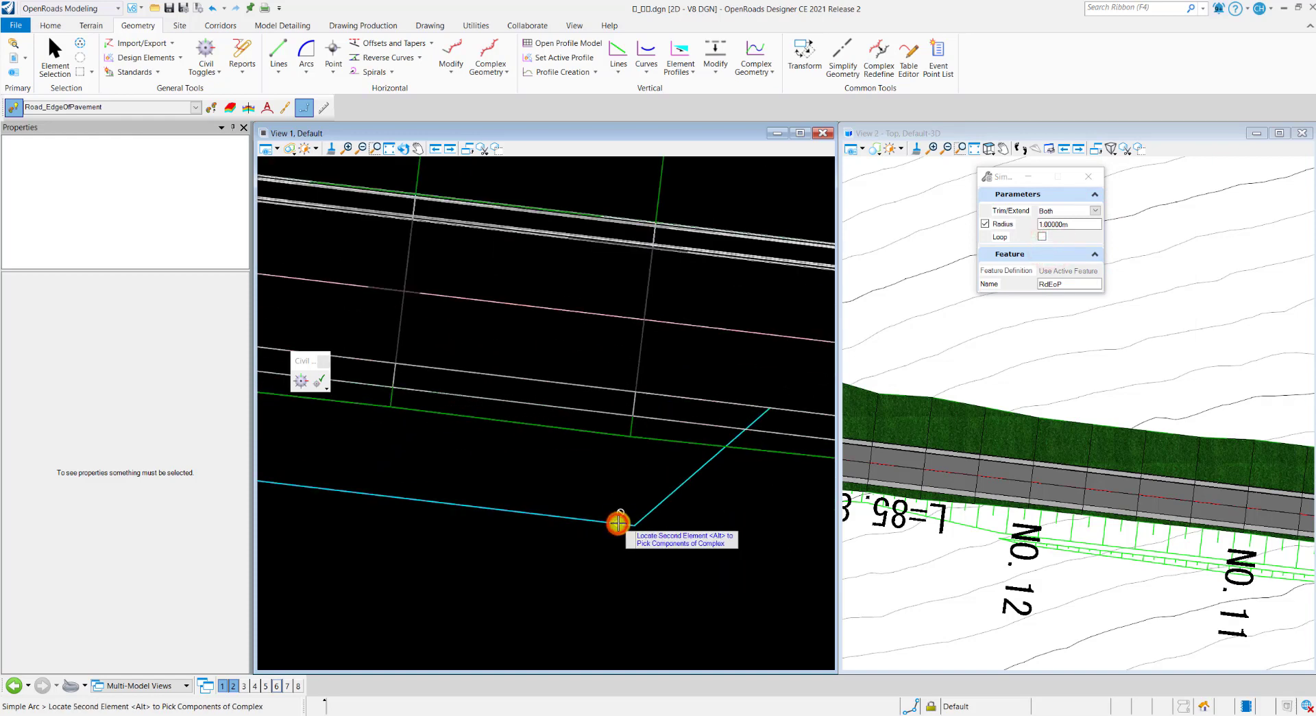
{"action": "left_click", "coordinate": [655, 505]}
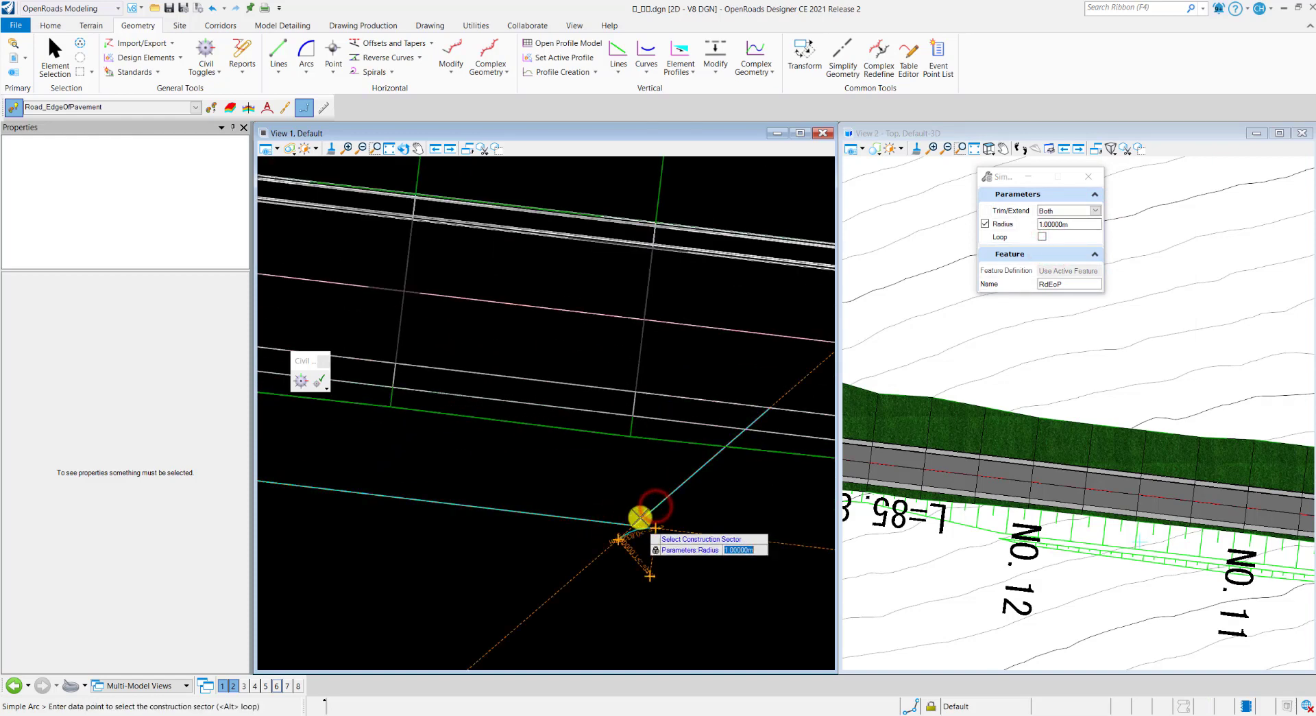
{"action": "scroll", "coordinate": [635, 510], "scroll_direction": "up", "scroll_amount": 3}
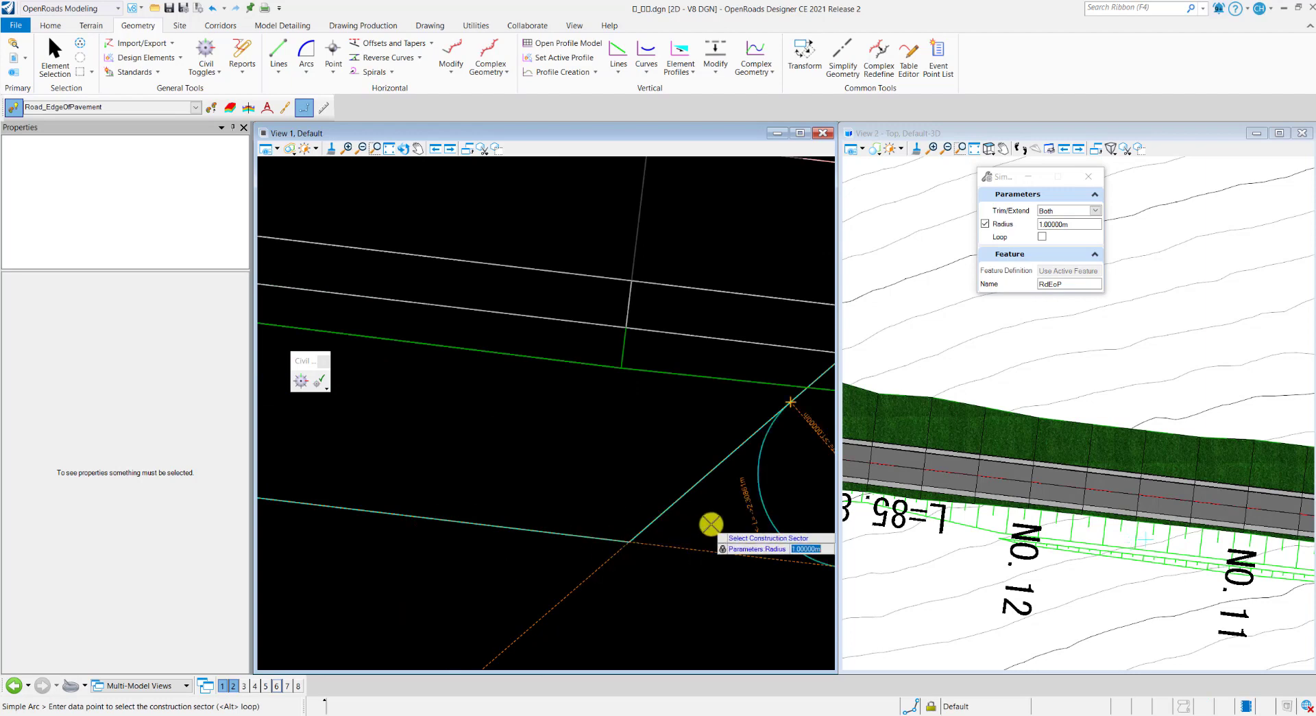
{"action": "middle_click_drag", "start_coordinate": [626, 485], "coordinate": [615, 416]}
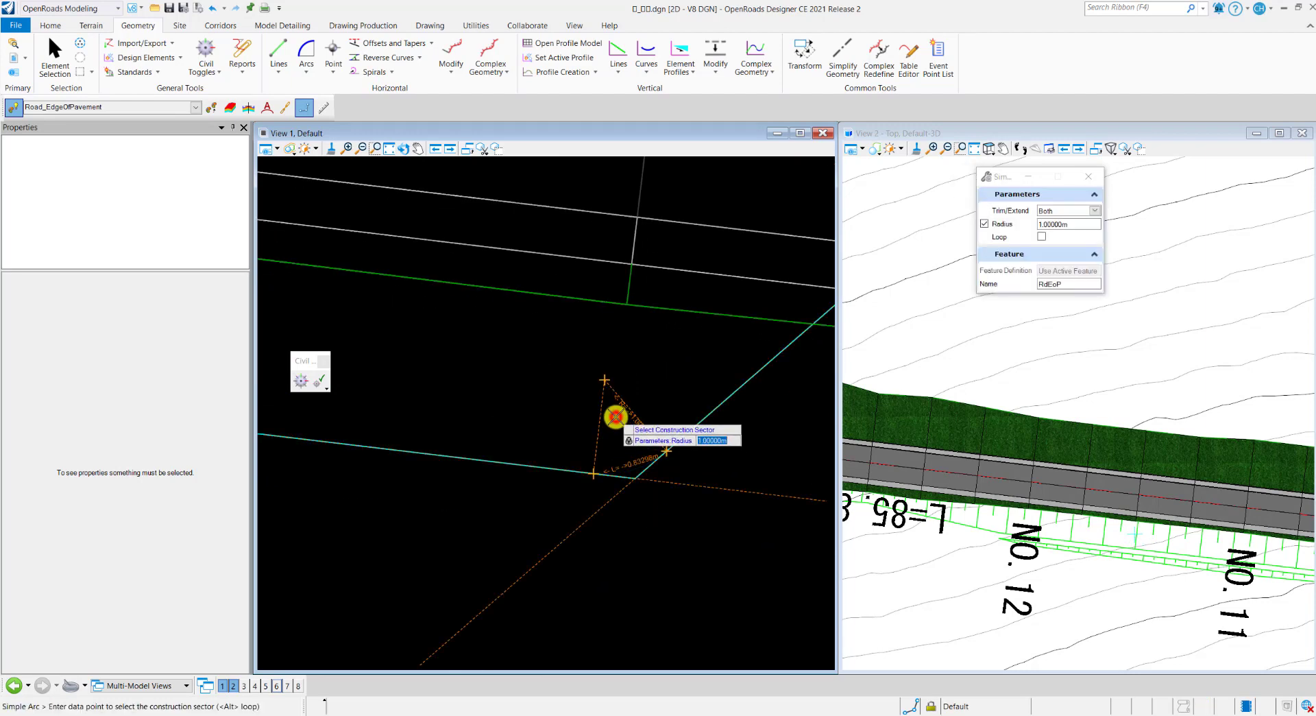
{"action": "left_click", "coordinate": [614, 416]}
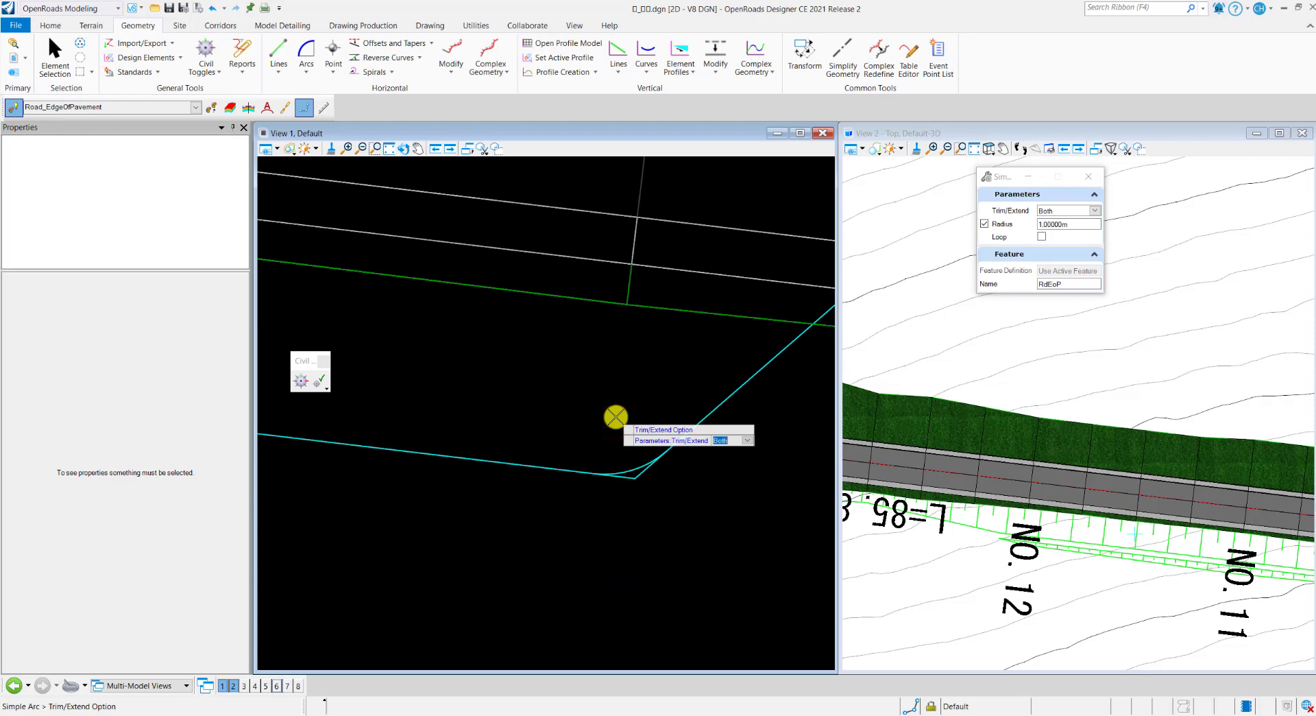
{"action": "left_click", "coordinate": [615, 416]}
Round the corner at the offset line's upstation taper with another 1 m radius Simple Arc, trimming both elements.
{"action": "scroll", "coordinate": [682, 484], "scroll_direction": "down", "scroll_amount": 3}
{"action": "scroll", "coordinate": [437, 451], "scroll_direction": "up", "scroll_amount": 3}
{"action": "left_click", "coordinate": [439, 459]}
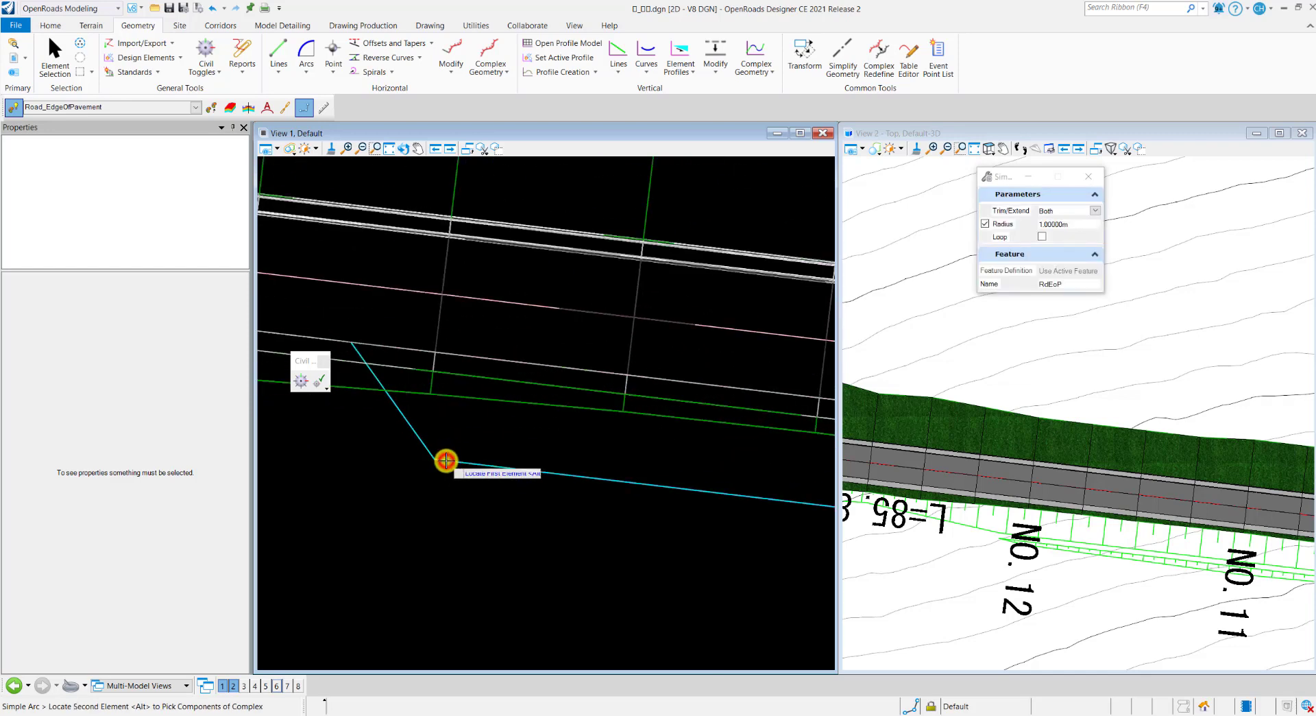
{"action": "left_click", "coordinate": [439, 446]}
{"action": "left_click", "coordinate": [470, 440]}
{"action": "left_click", "coordinate": [472, 436]}
{"action": "scroll", "coordinate": [700, 537], "scroll_direction": "down", "scroll_amount": 4}
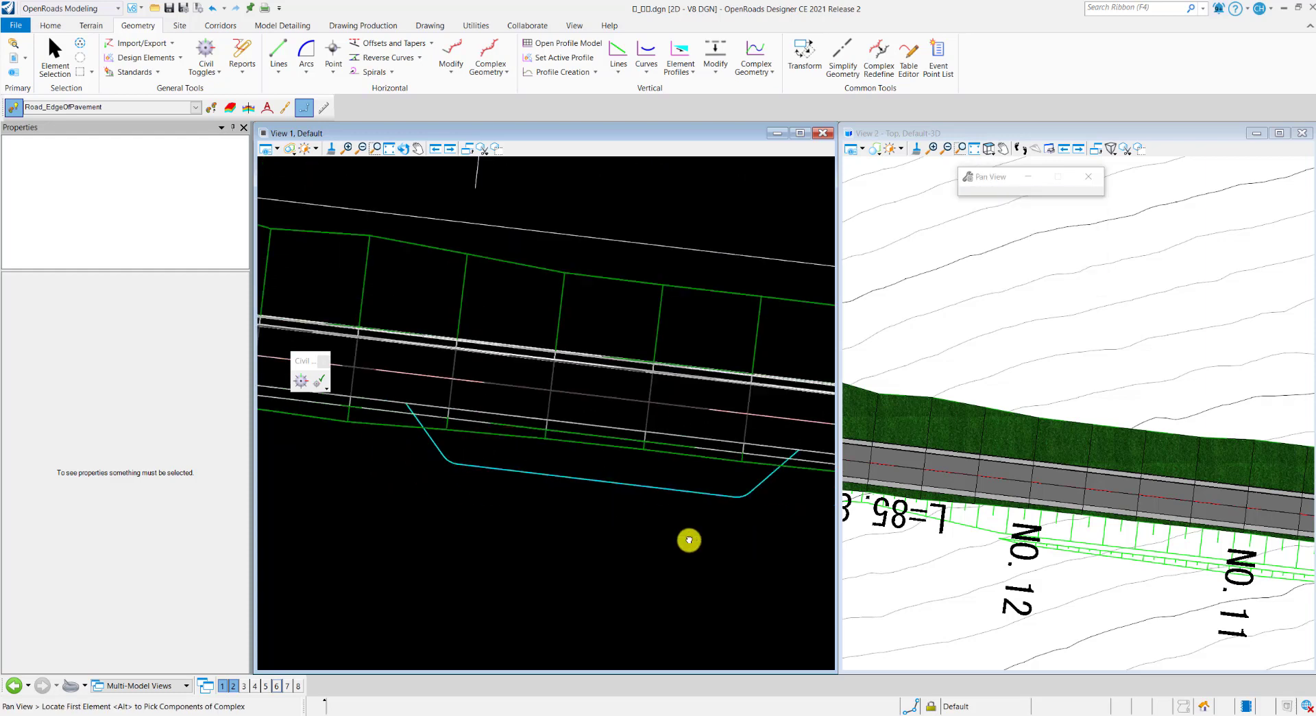
{"action": "middle_click_drag", "start_coordinate": [609, 581], "coordinate": [652, 564]}
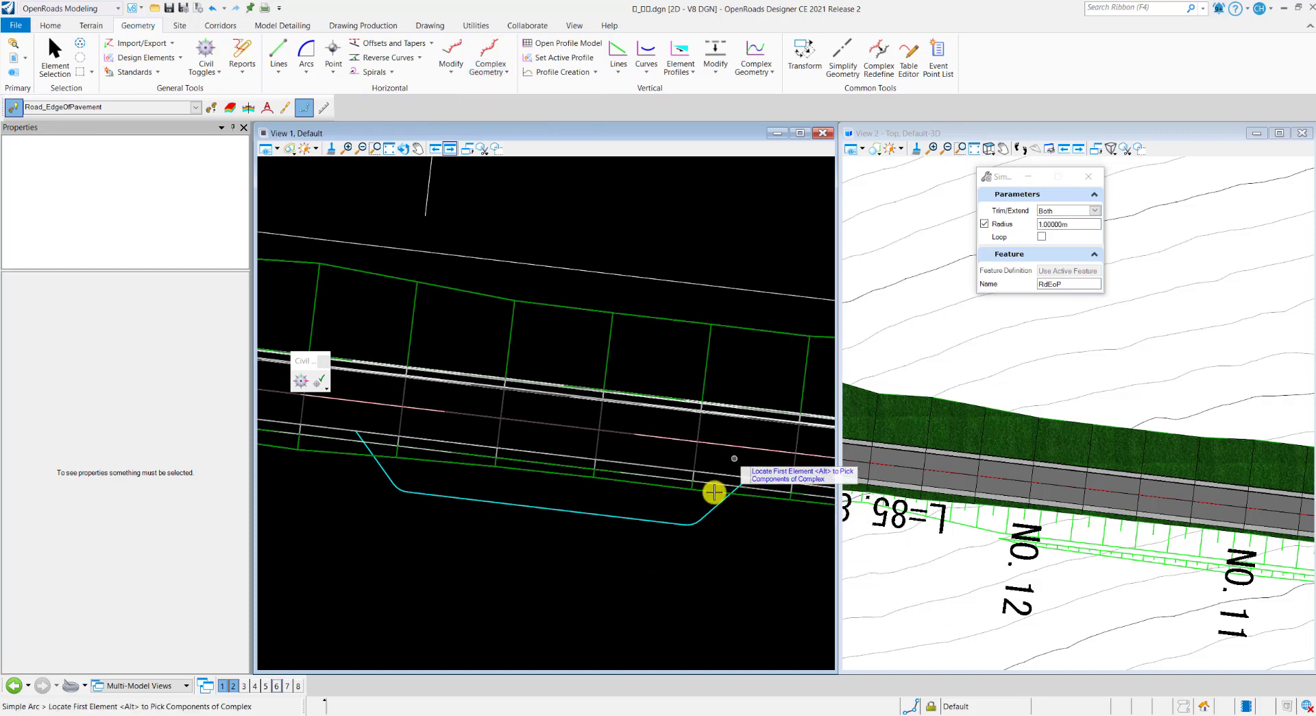
{"action": "left_click", "coordinate": [707, 519]}
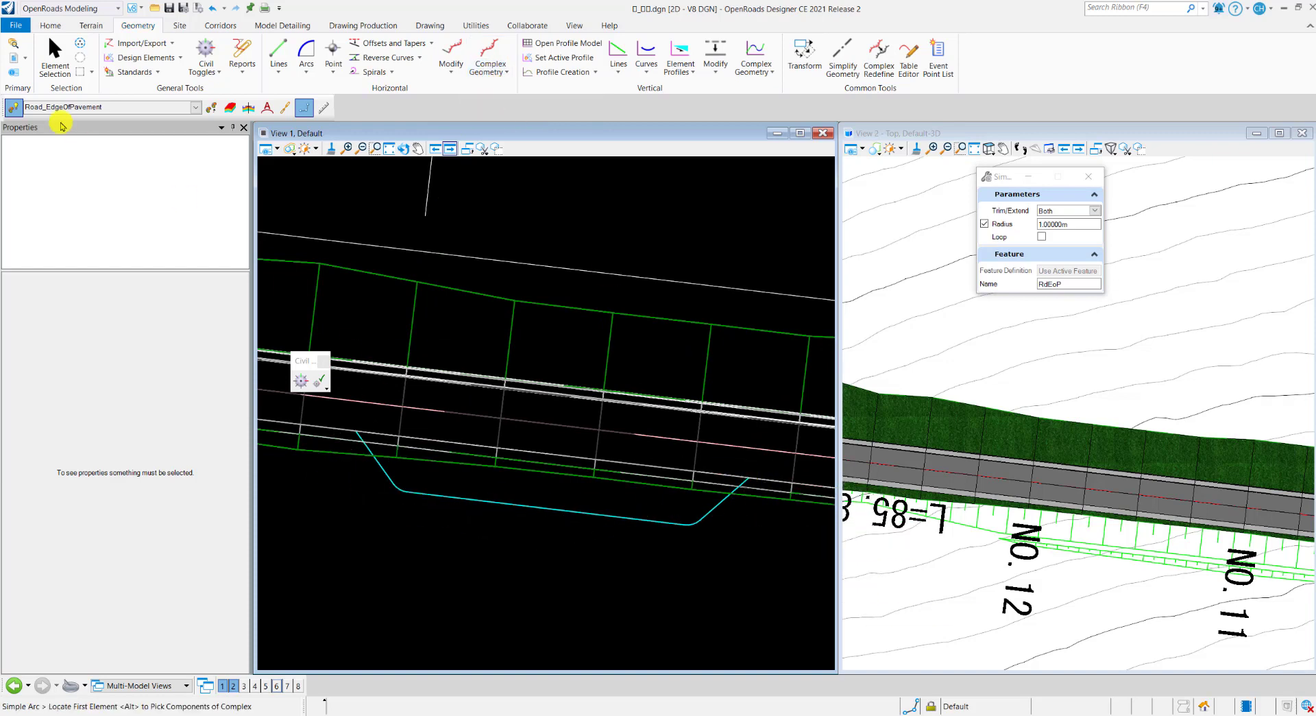
Start Complex By Element with Road_EdgeOfPavement from the Linear Pavement group as the active feature definition.
{"action": "left_click", "coordinate": [486, 71]}
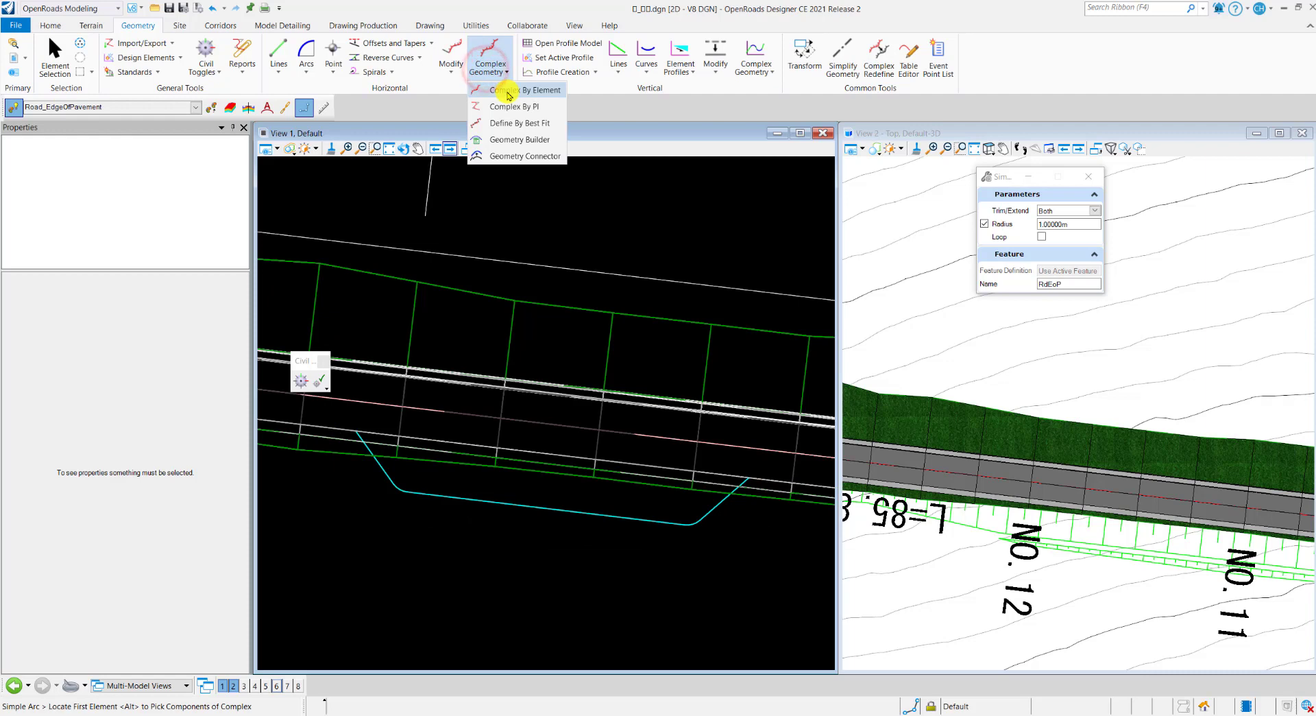
{"action": "left_click", "coordinate": [507, 92]}
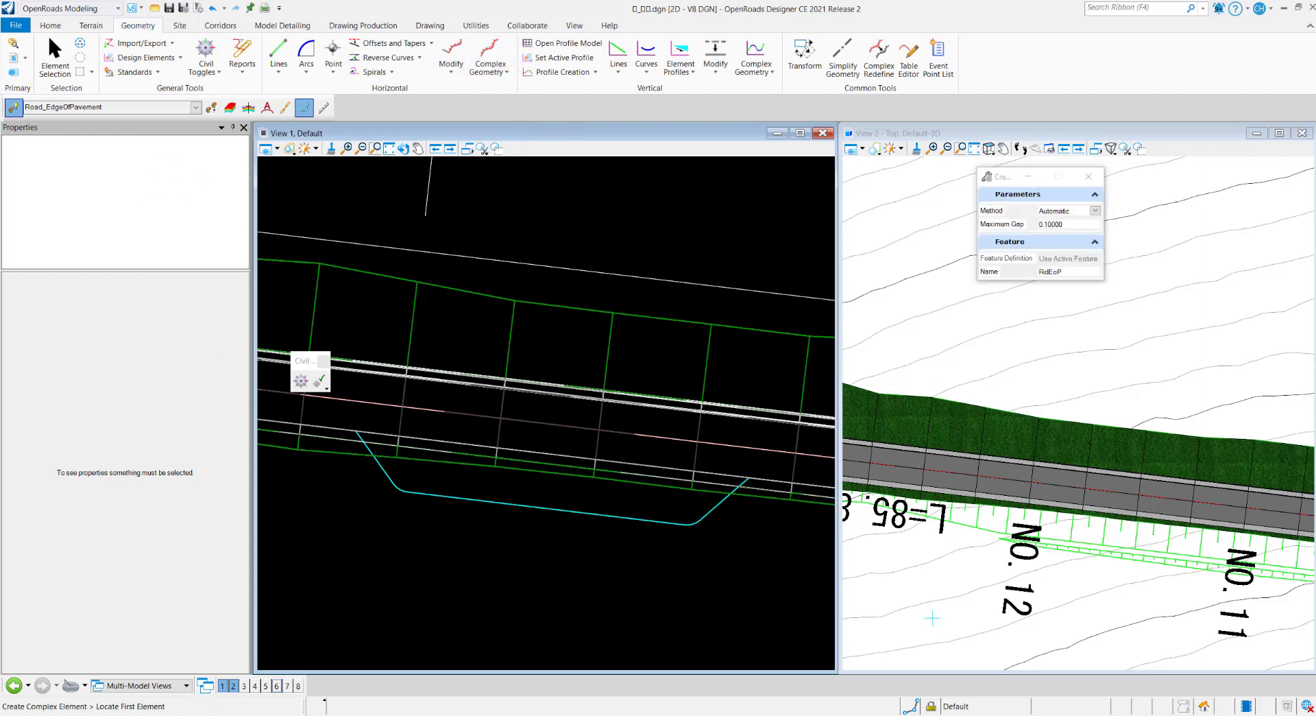
{"action": "left_click", "coordinate": [490, 61]}
{"action": "left_click", "coordinate": [517, 91]}
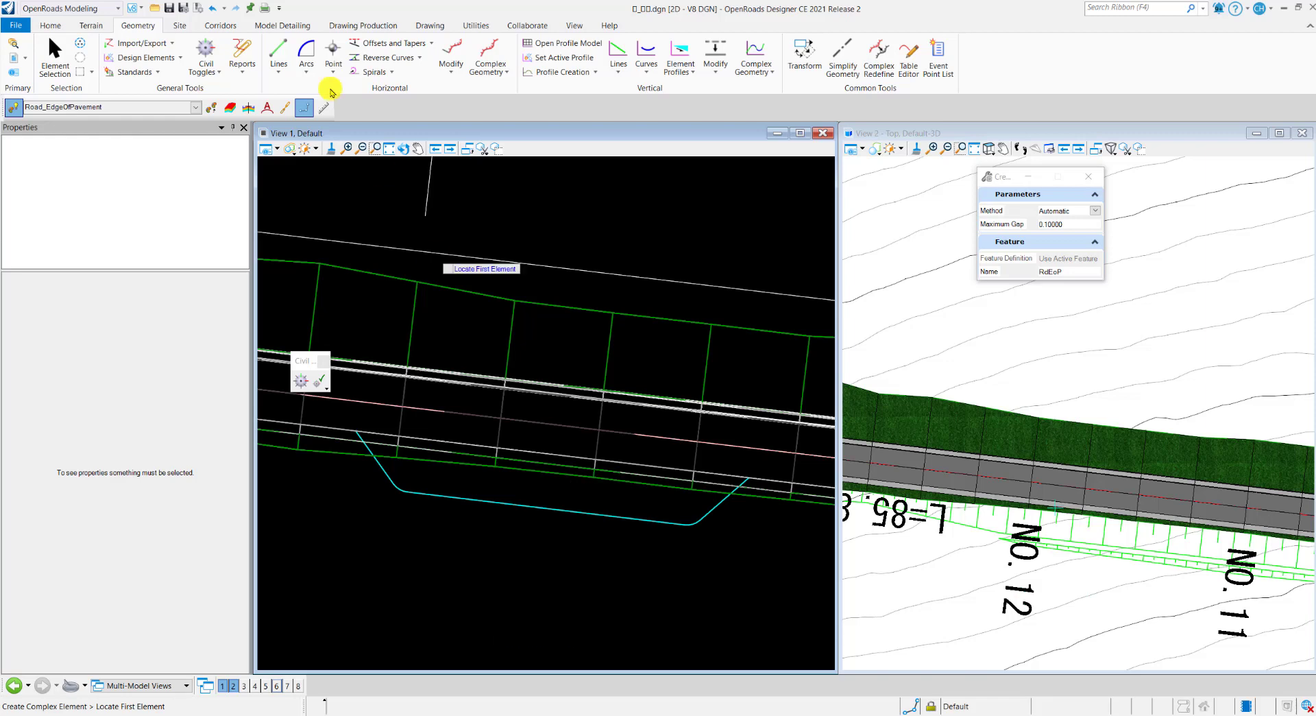
{"action": "left_click", "coordinate": [157, 73]}
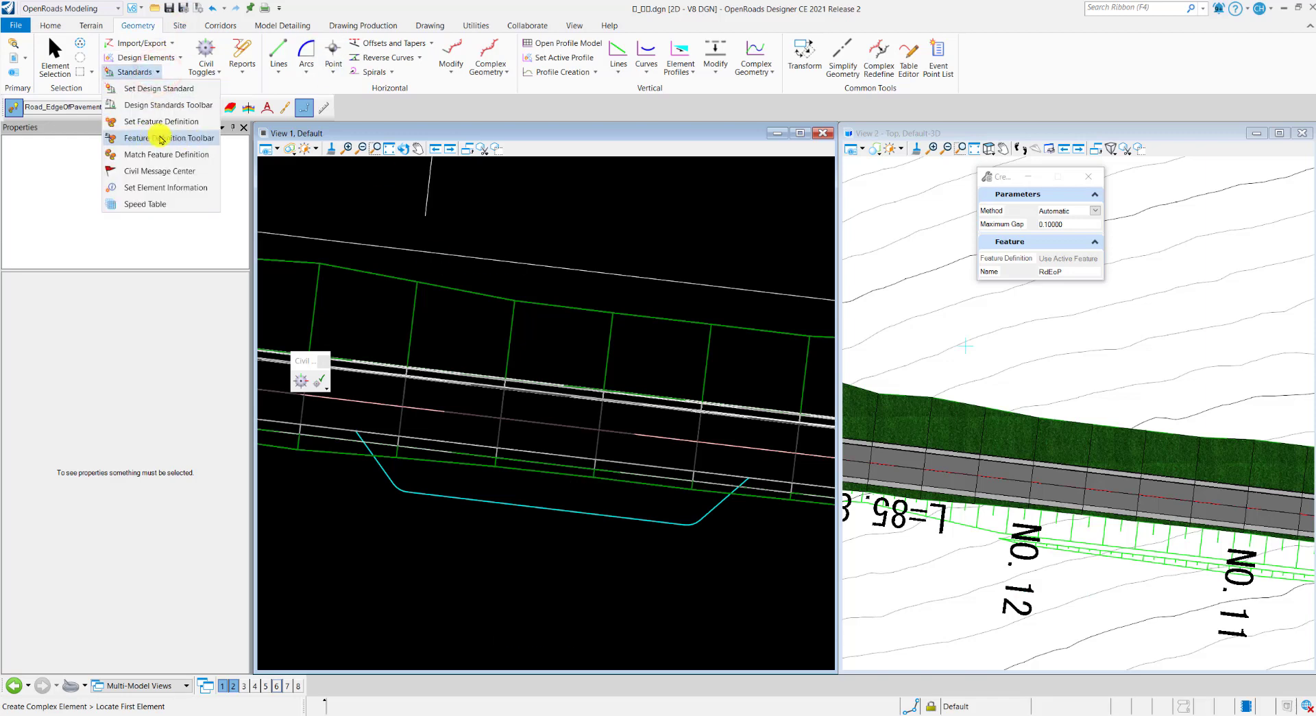
{"action": "left_click", "coordinate": [361, 110]}
{"action": "left_click", "coordinate": [197, 104]}
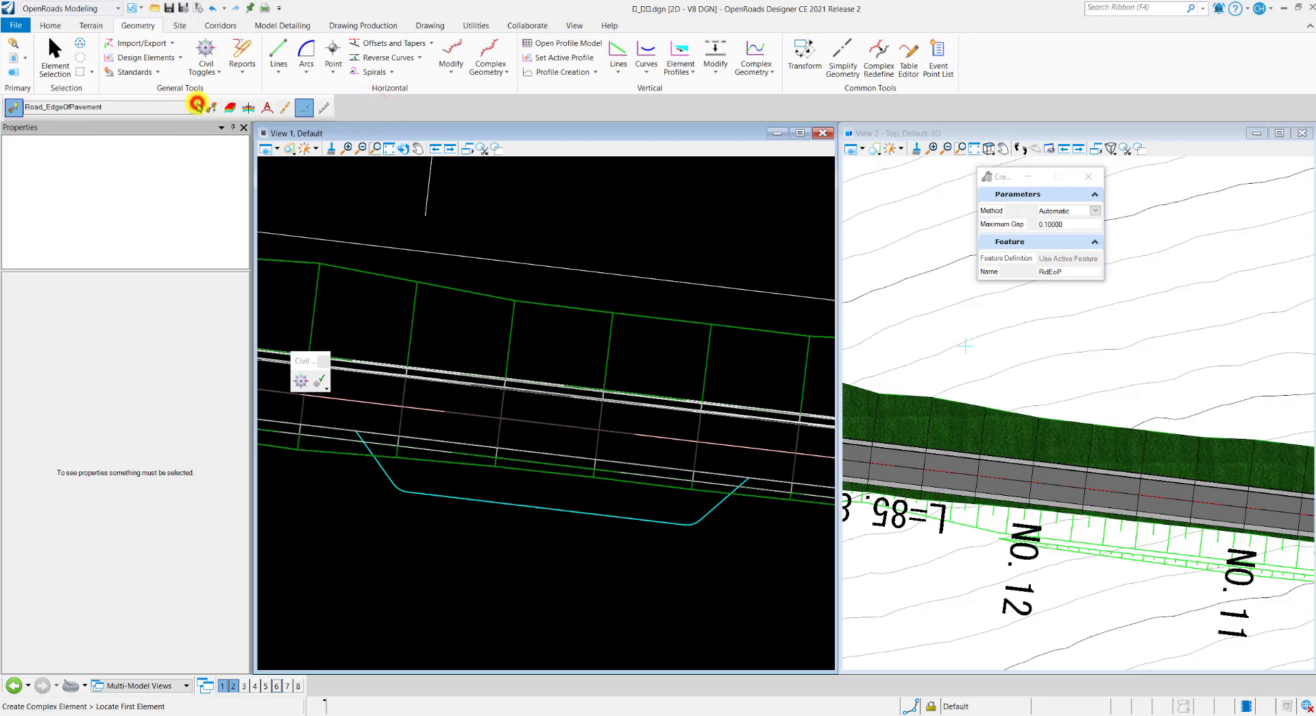
{"action": "scroll", "coordinate": [94, 162], "scroll_direction": "up", "scroll_amount": 5}
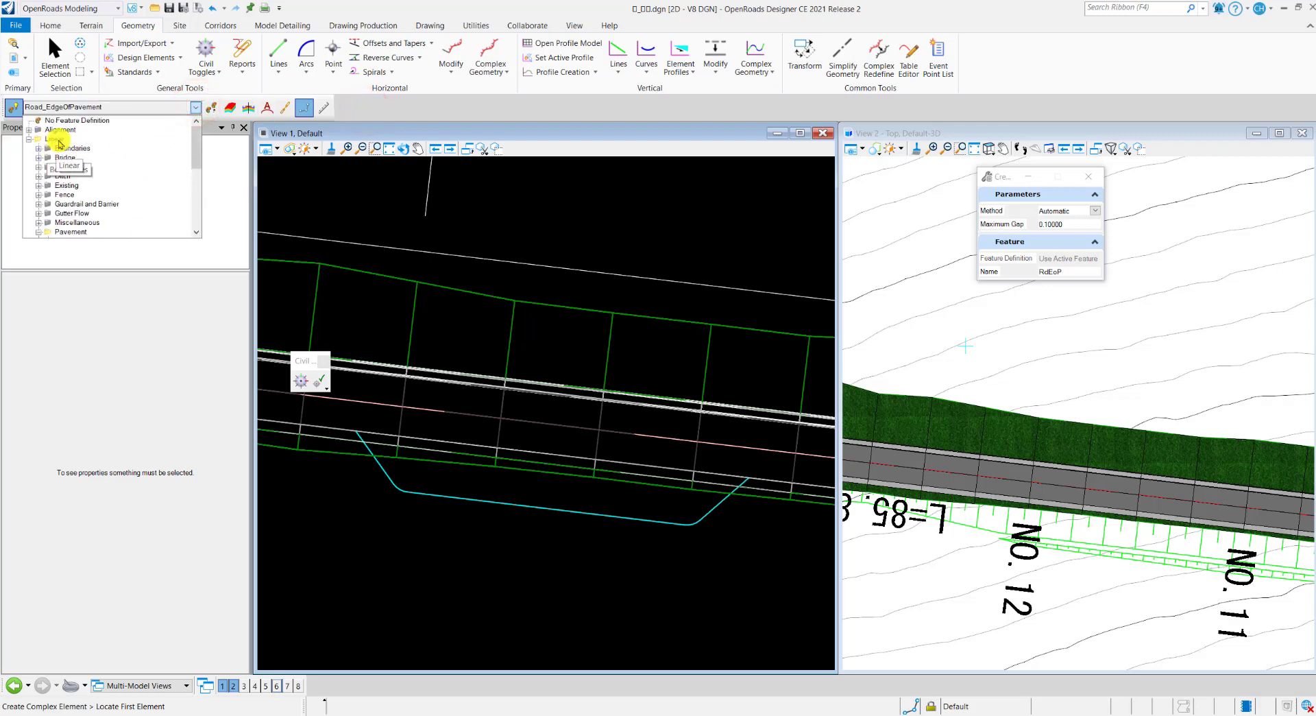
{"action": "scroll", "coordinate": [59, 144], "scroll_direction": "down", "scroll_amount": 2}
{"action": "double_click", "coordinate": [65, 176]}
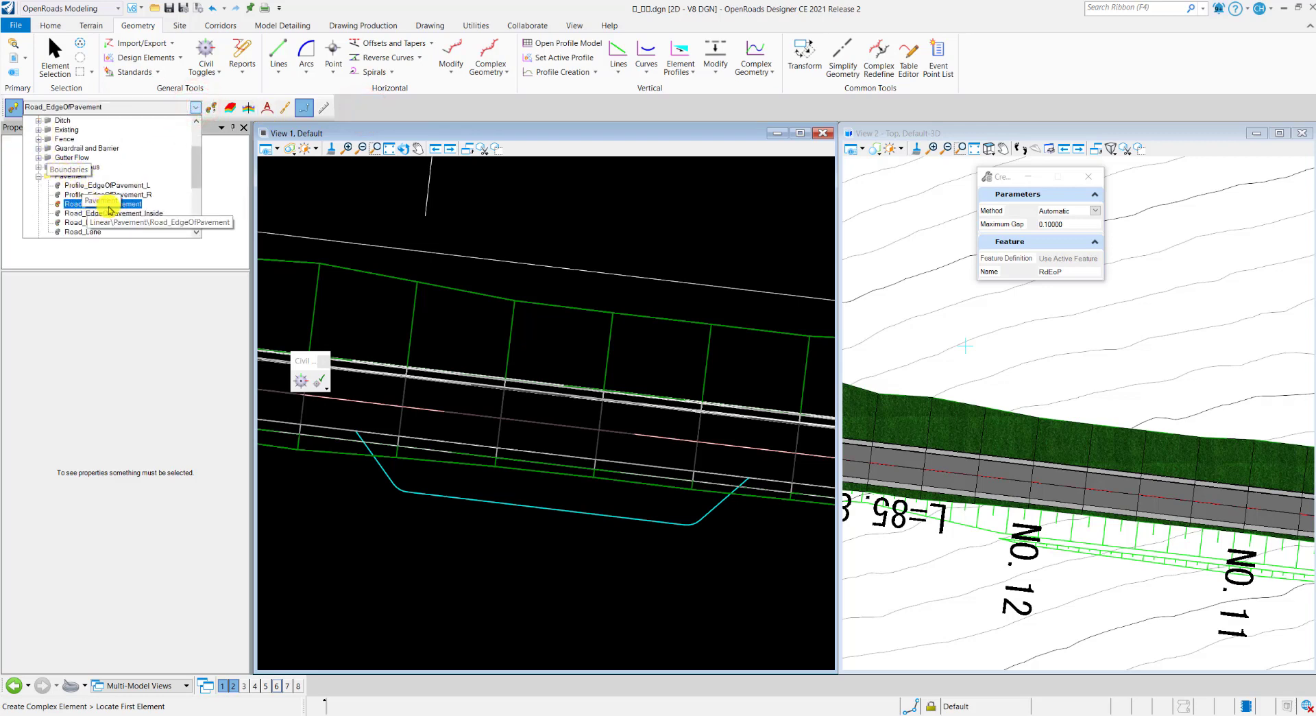
{"action": "left_click", "coordinate": [132, 204]}
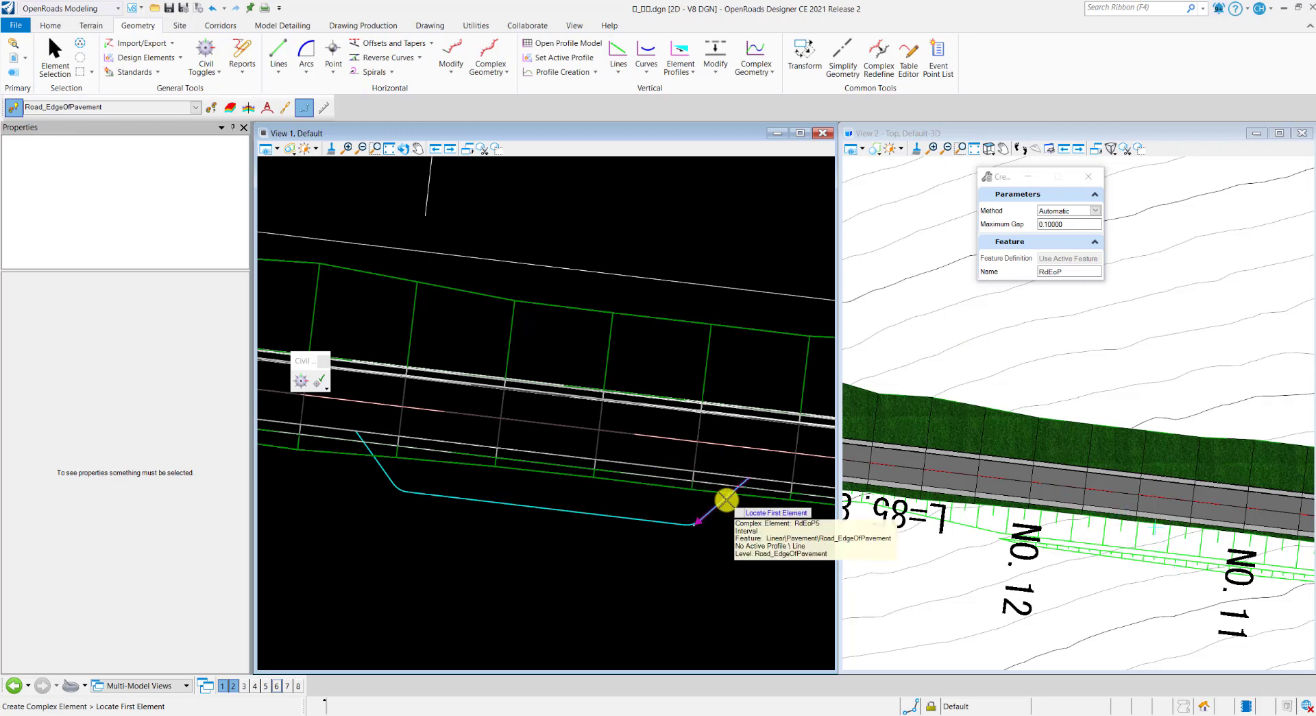
Join the taper, arc and offset elements into one complex edge-of-pavement line using the Automatic method with a 0.10000 maximum gap.
{"action": "left_click", "coordinate": [1099, 213]}
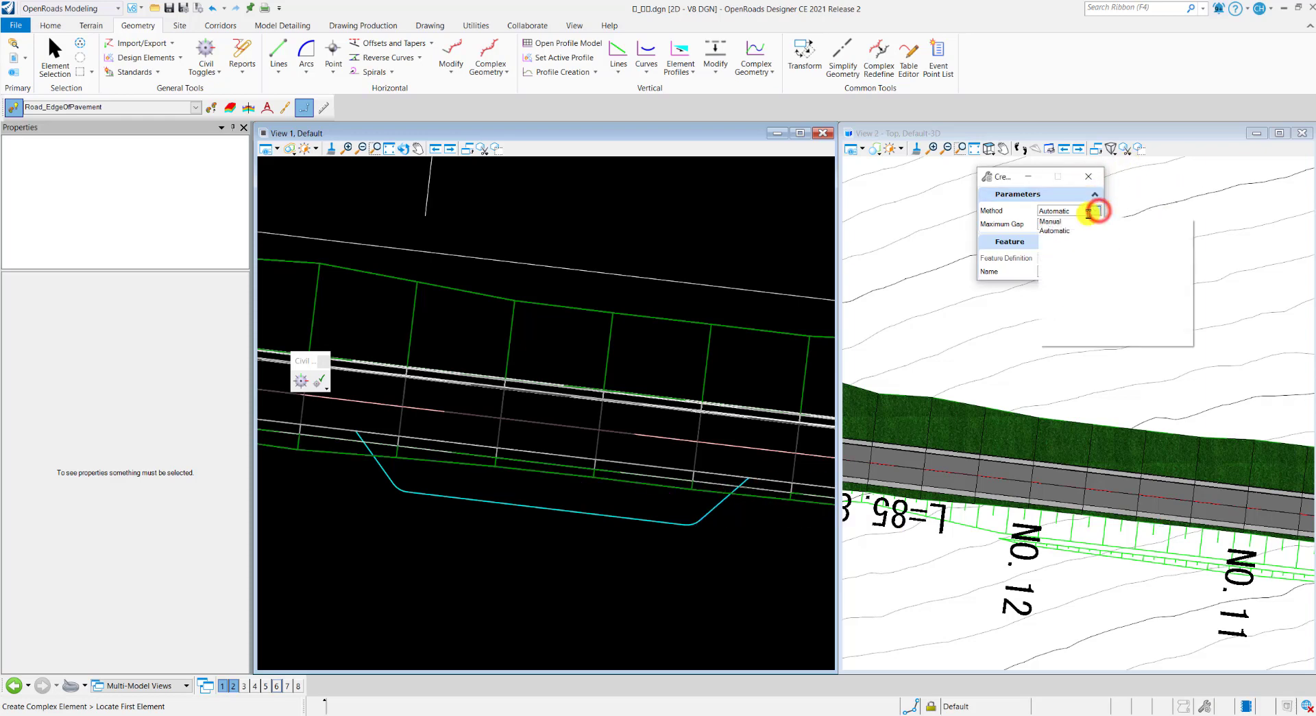
{"action": "left_click", "coordinate": [1081, 232]}
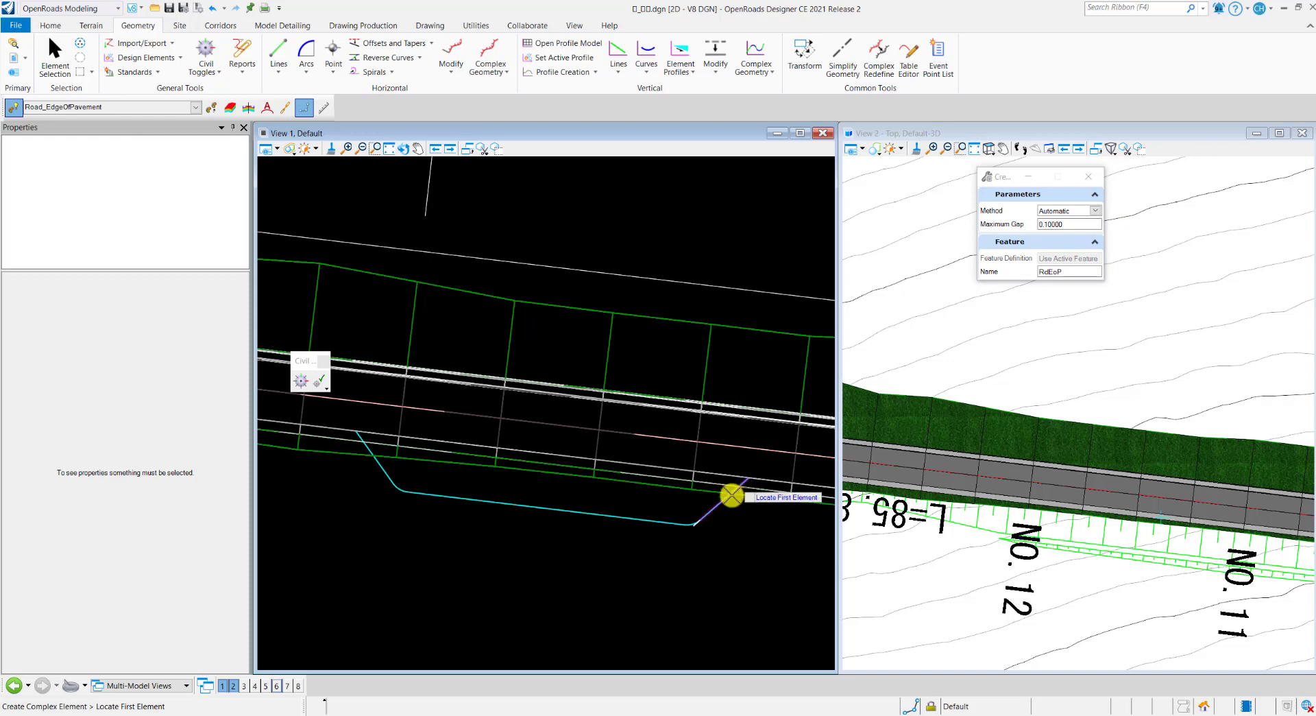
{"action": "scroll", "coordinate": [731, 497], "scroll_direction": "up", "scroll_amount": 2}
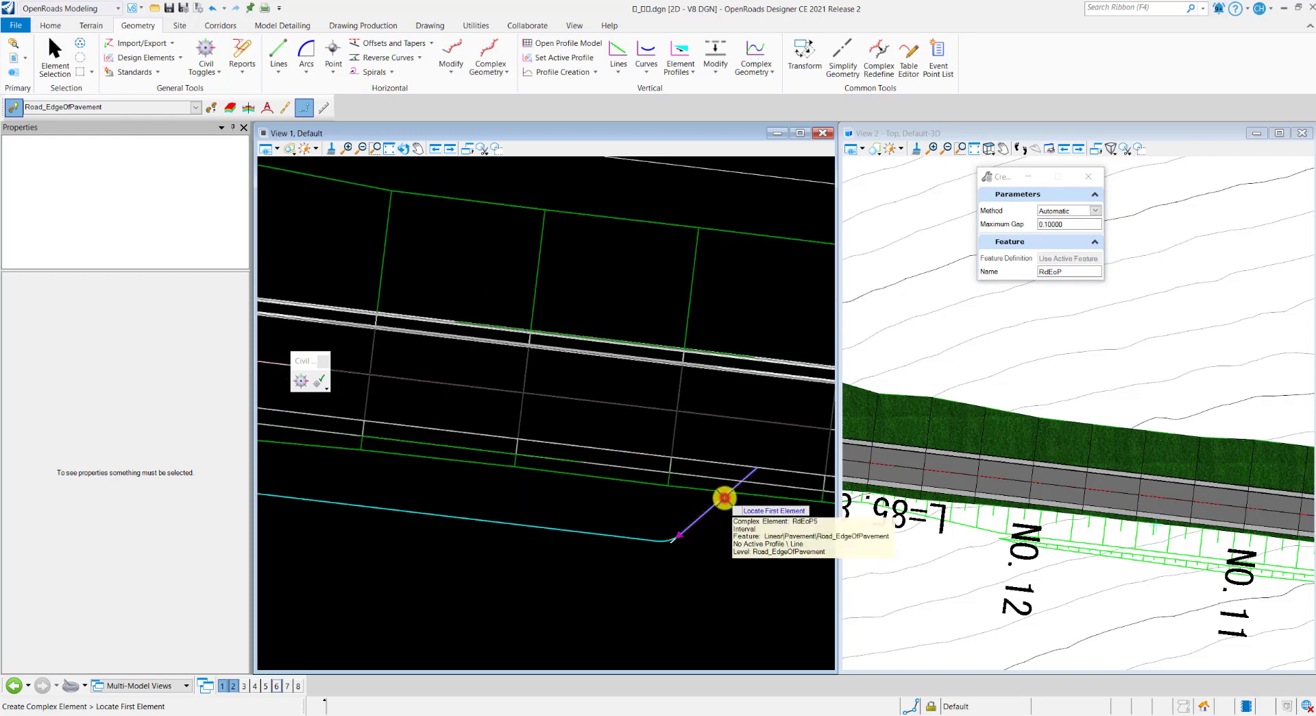
{"action": "left_click", "coordinate": [724, 497]}
{"action": "scroll", "coordinate": [730, 501], "scroll_direction": "down", "scroll_amount": 3}
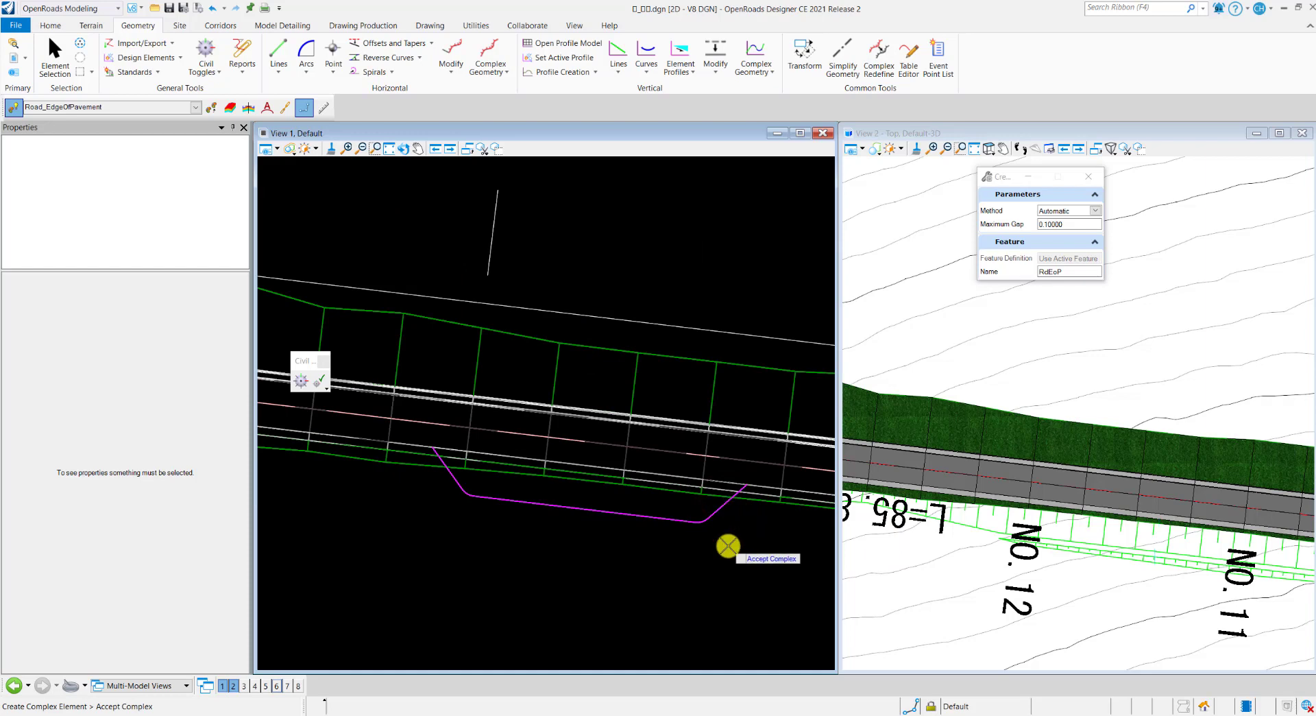
{"action": "left_click", "coordinate": [728, 545]}
{"action": "left_click", "coordinate": [52, 62]}
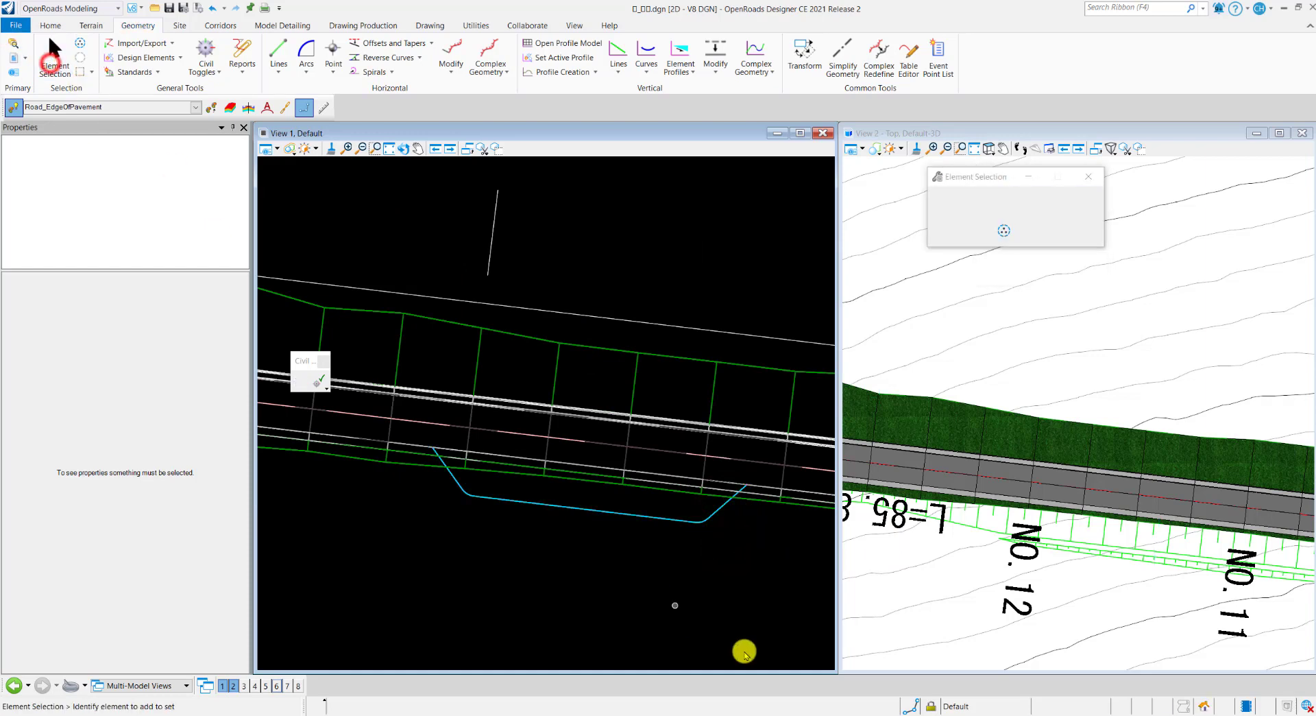
{"action": "left_click", "coordinate": [660, 519]}
{"action": "left_click", "coordinate": [612, 576]}
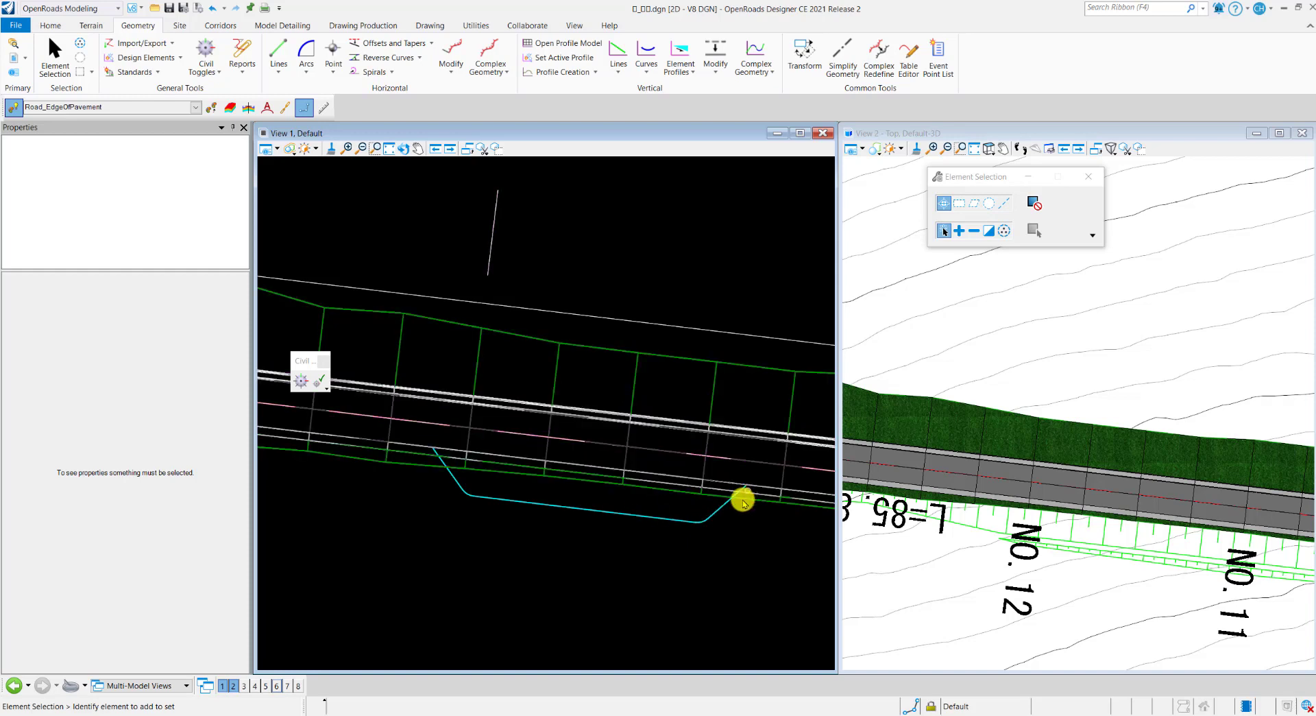
Start a corridor Point Control spanning the two ends of the widening line, from station 0+227.197 to 0+247.197.
{"action": "left_click", "coordinate": [223, 25]}
{"action": "left_click", "coordinate": [396, 72]}
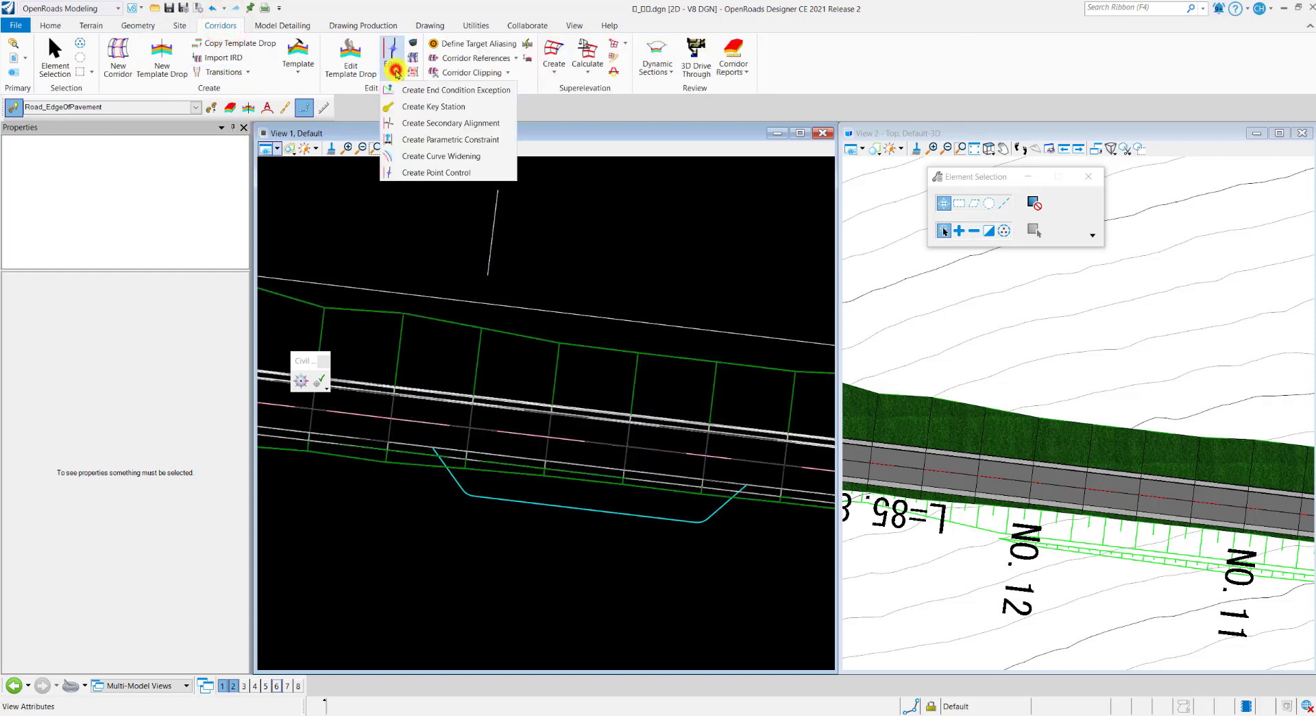
{"action": "left_click", "coordinate": [421, 177]}
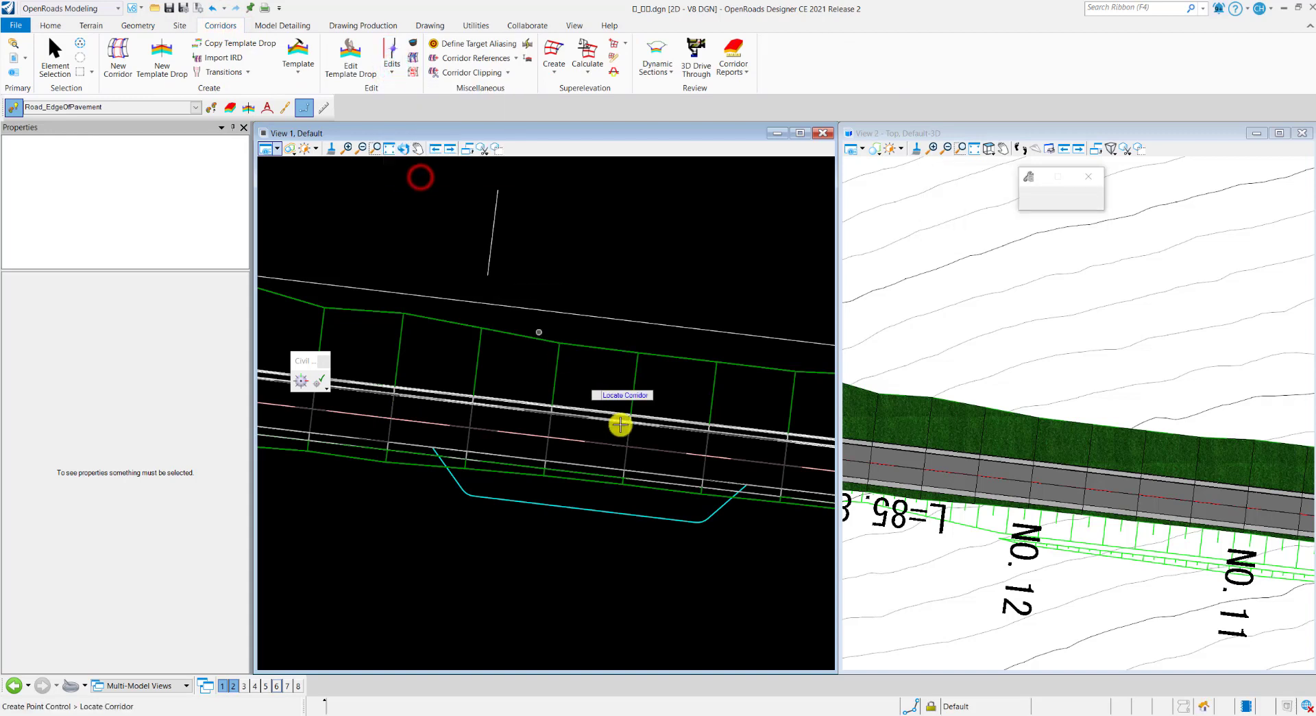
{"action": "middle_click_drag", "start_coordinate": [743, 573], "coordinate": [667, 492]}
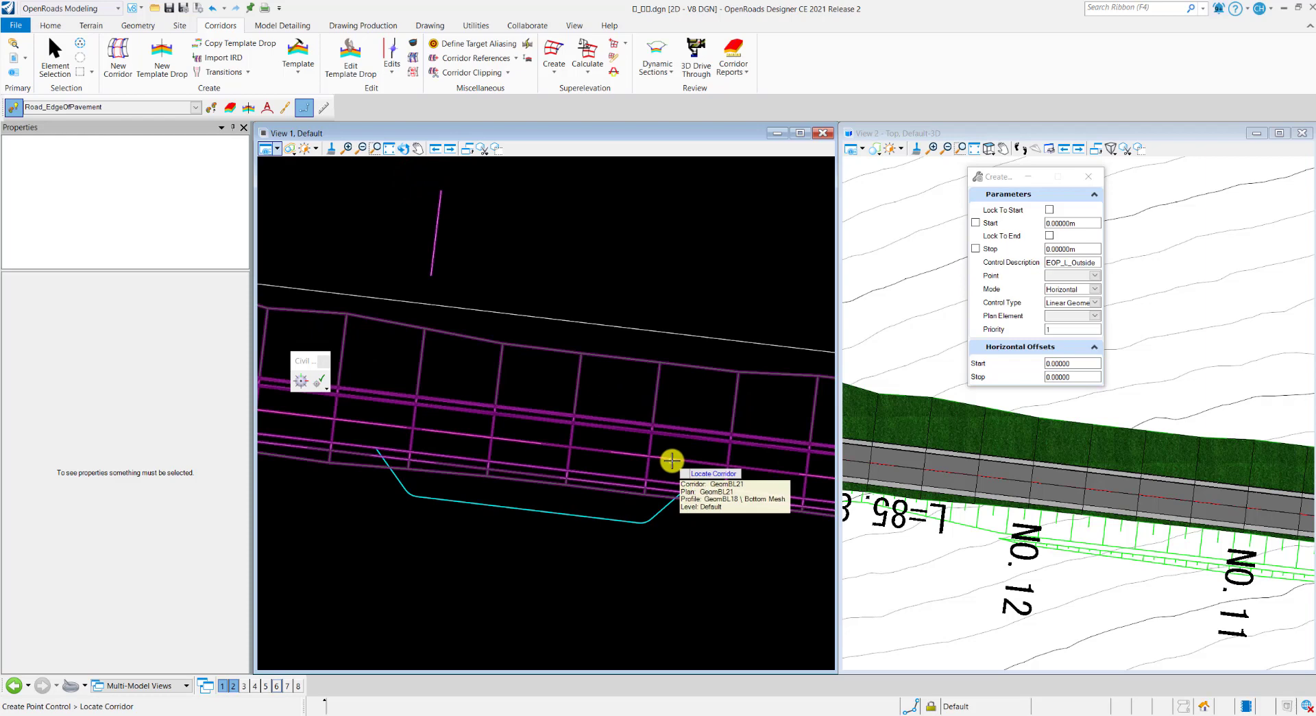
{"action": "left_click", "coordinate": [673, 460]}
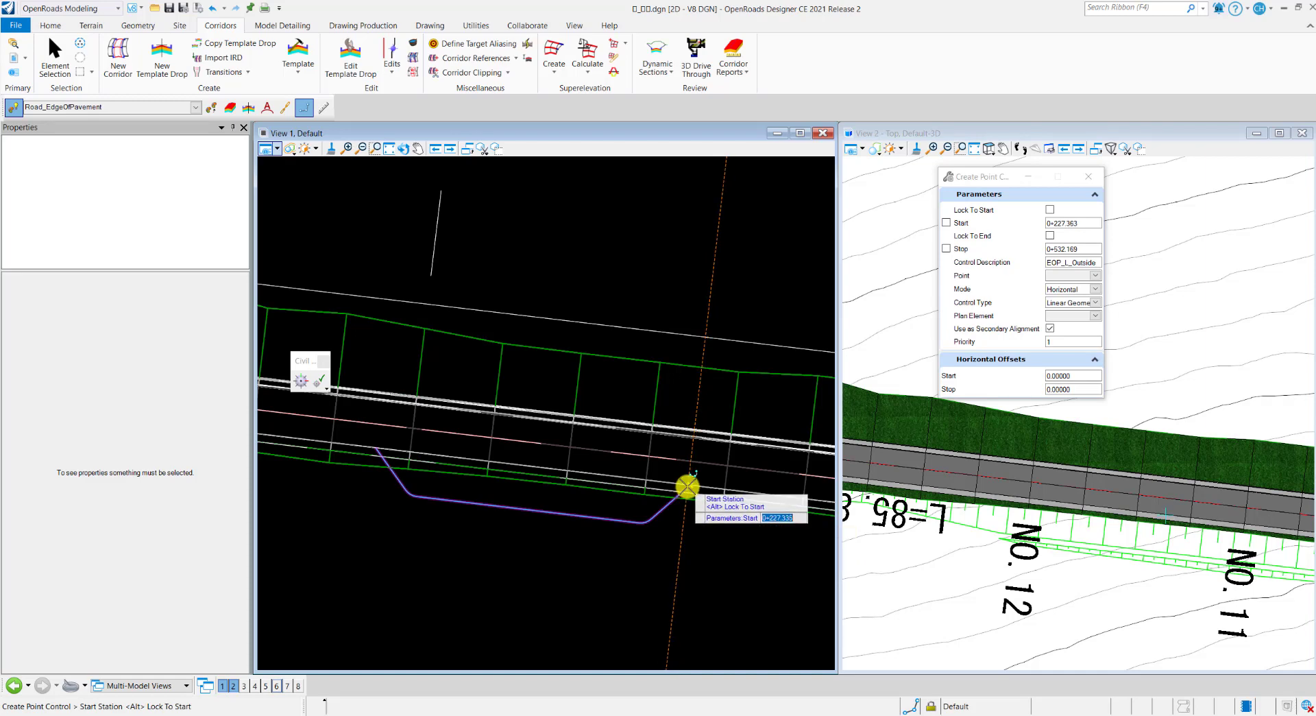
{"action": "left_click", "coordinate": [688, 486]}
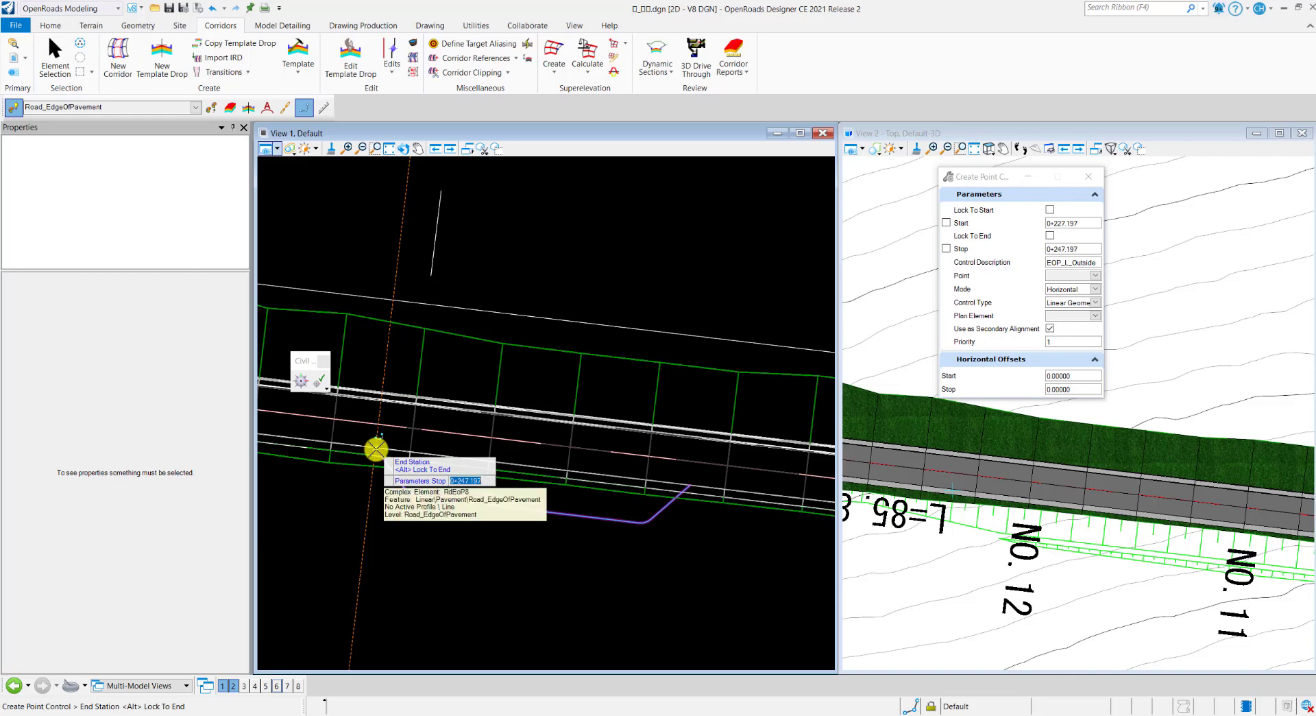
{"action": "left_click", "coordinate": [375, 449]}
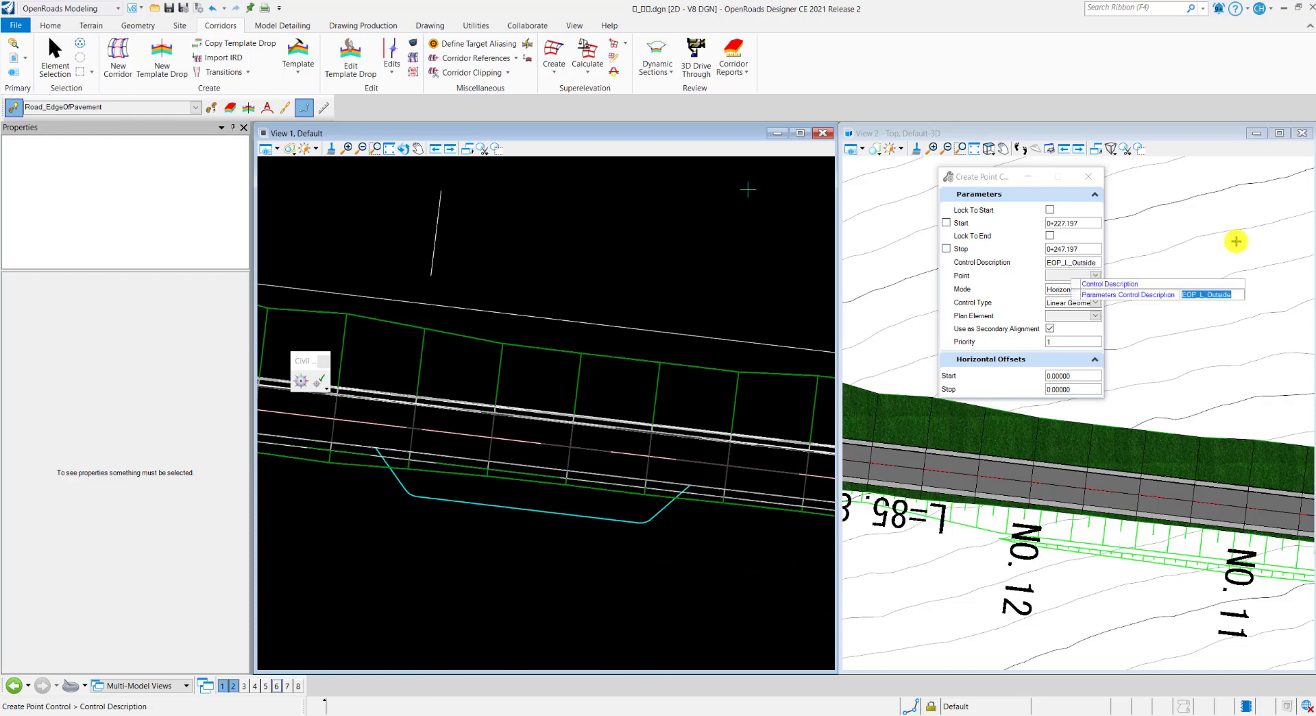
Describe the point control as Bus_stop, assign it to corridor point 5 on the pavement edge, and use Horizontal mode.
{"action": "left_click", "coordinate": [1077, 265]}
{"action": "double_click", "coordinate": [1077, 264]}
{"action": "type", "text": "Bus_stop"}
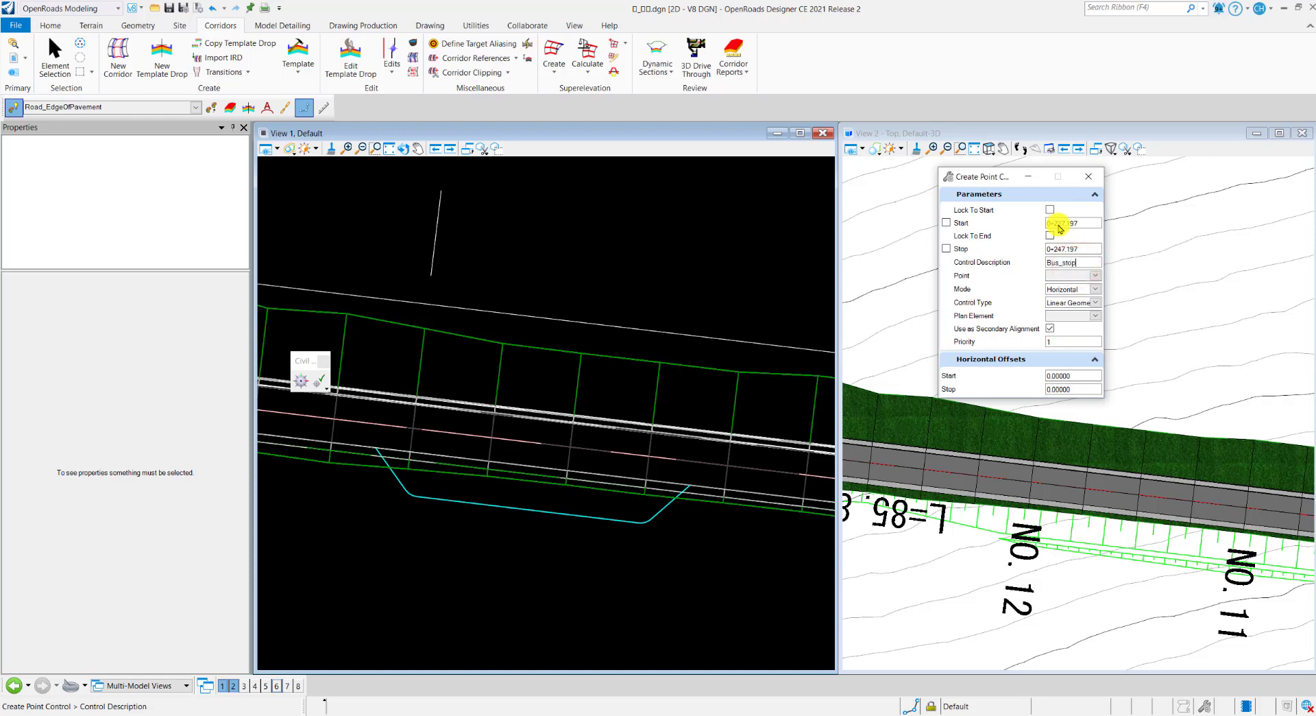
{"action": "left_click", "coordinate": [1059, 226]}
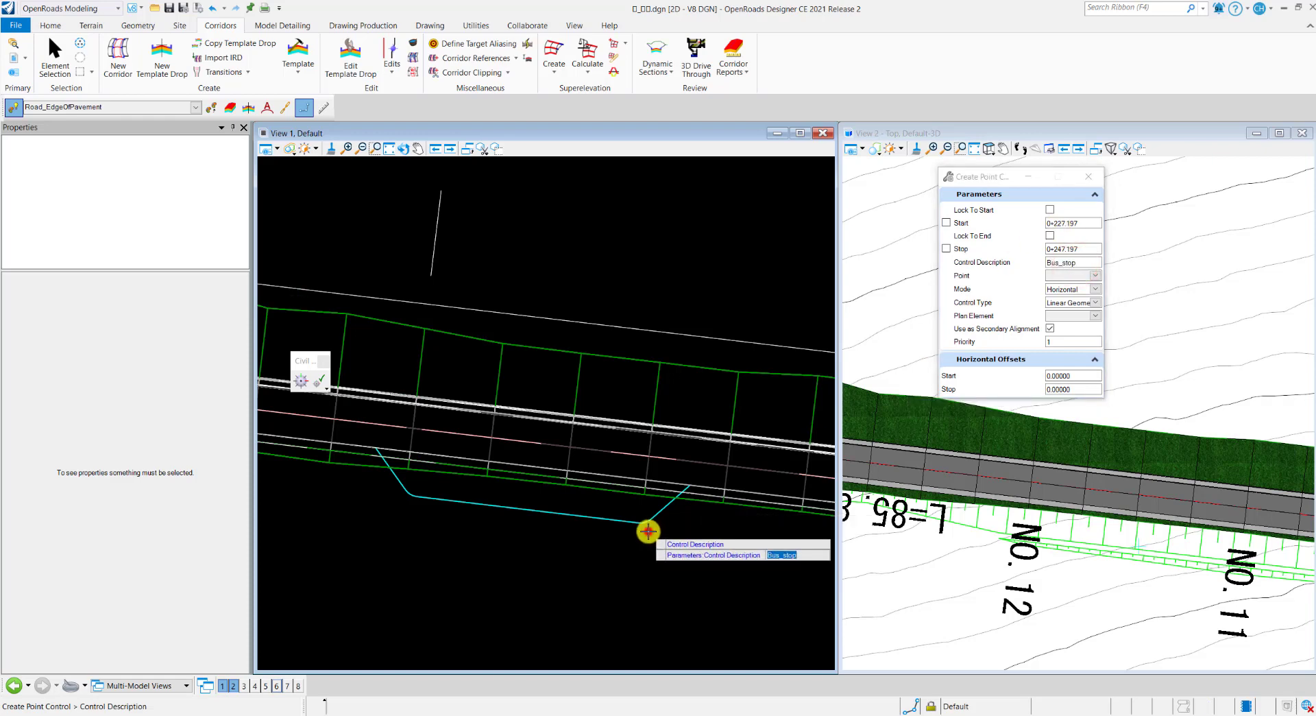
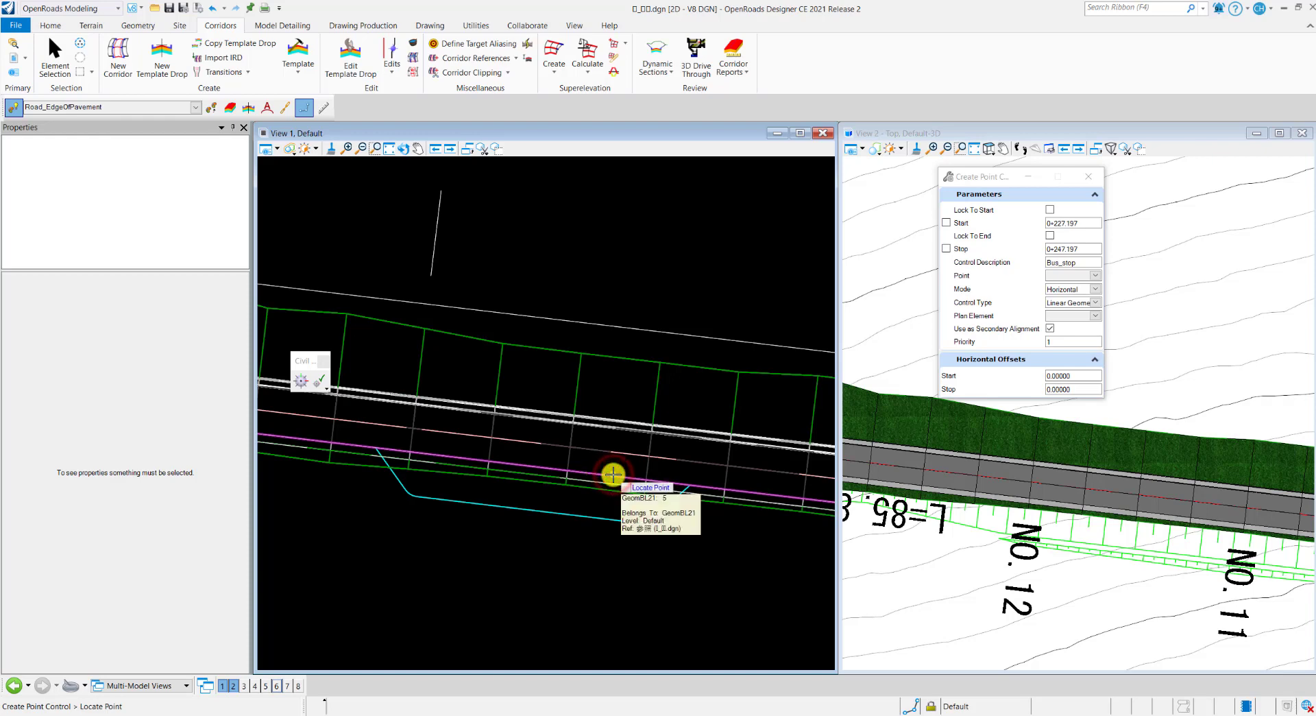
{"action": "left_click", "coordinate": [613, 474]}
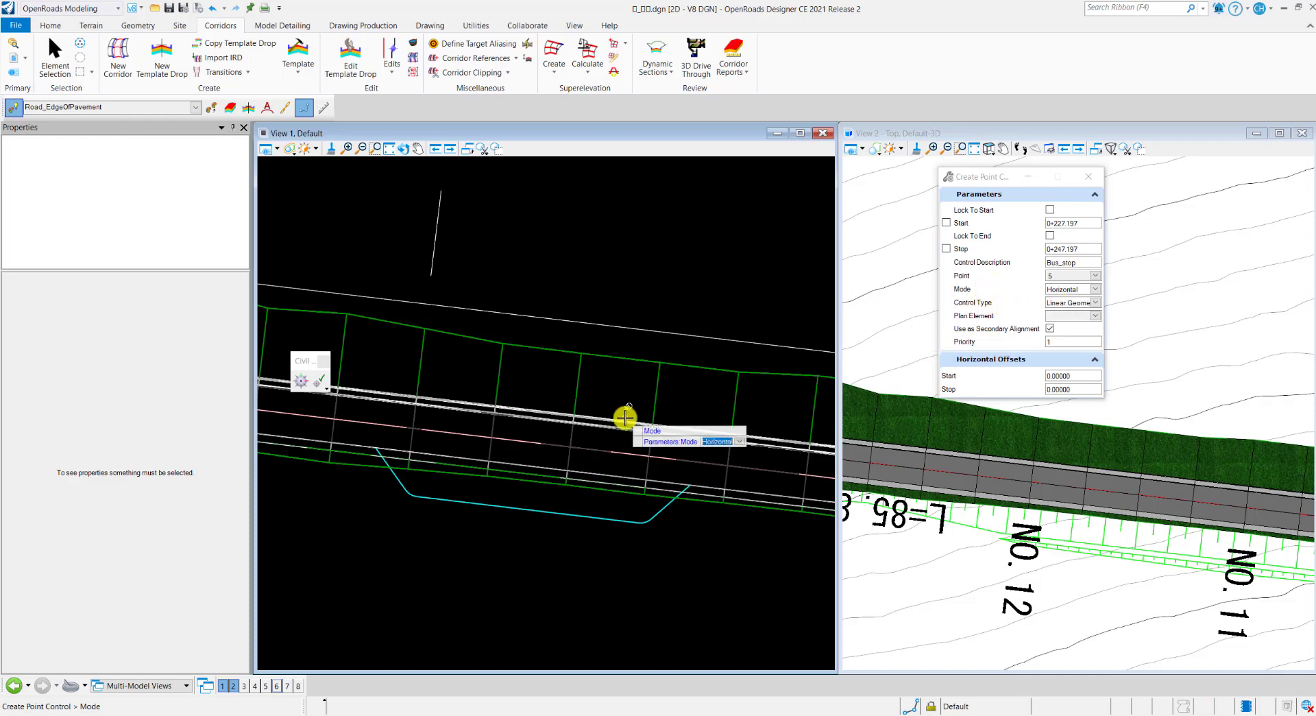
{"action": "left_click", "coordinate": [1096, 289]}
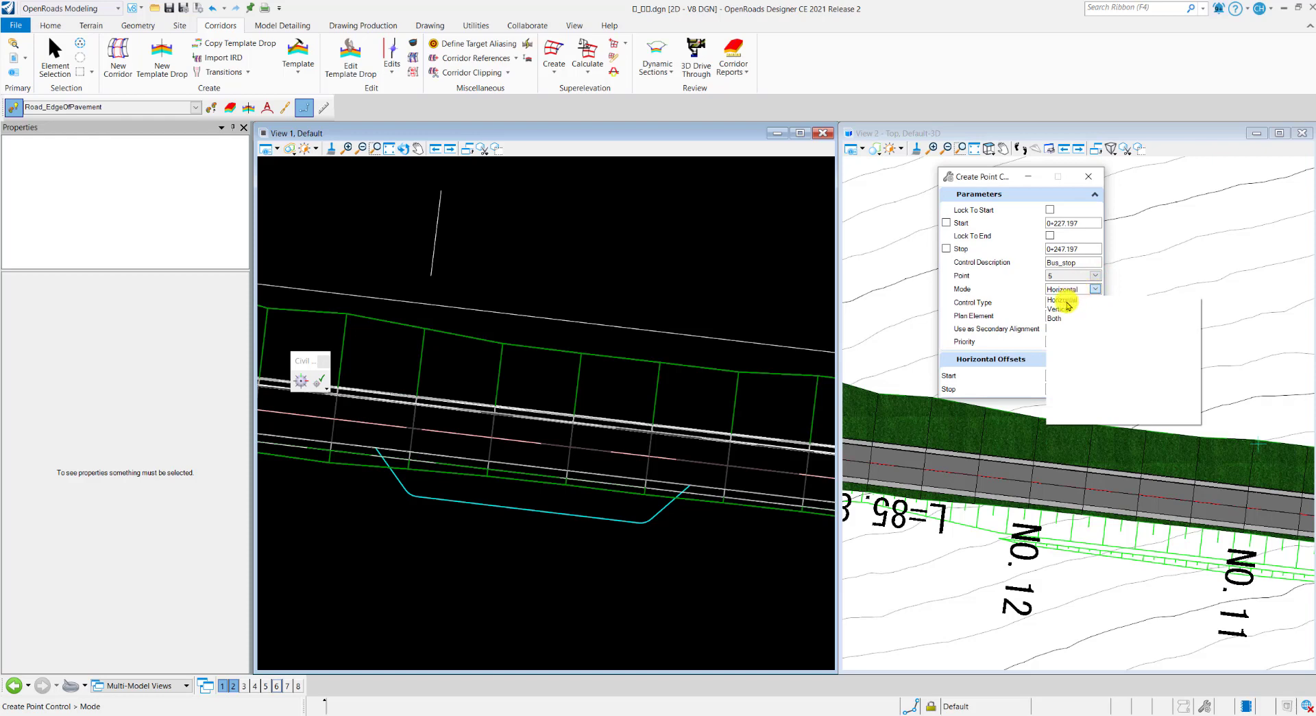
{"action": "left_click", "coordinate": [1066, 301]}
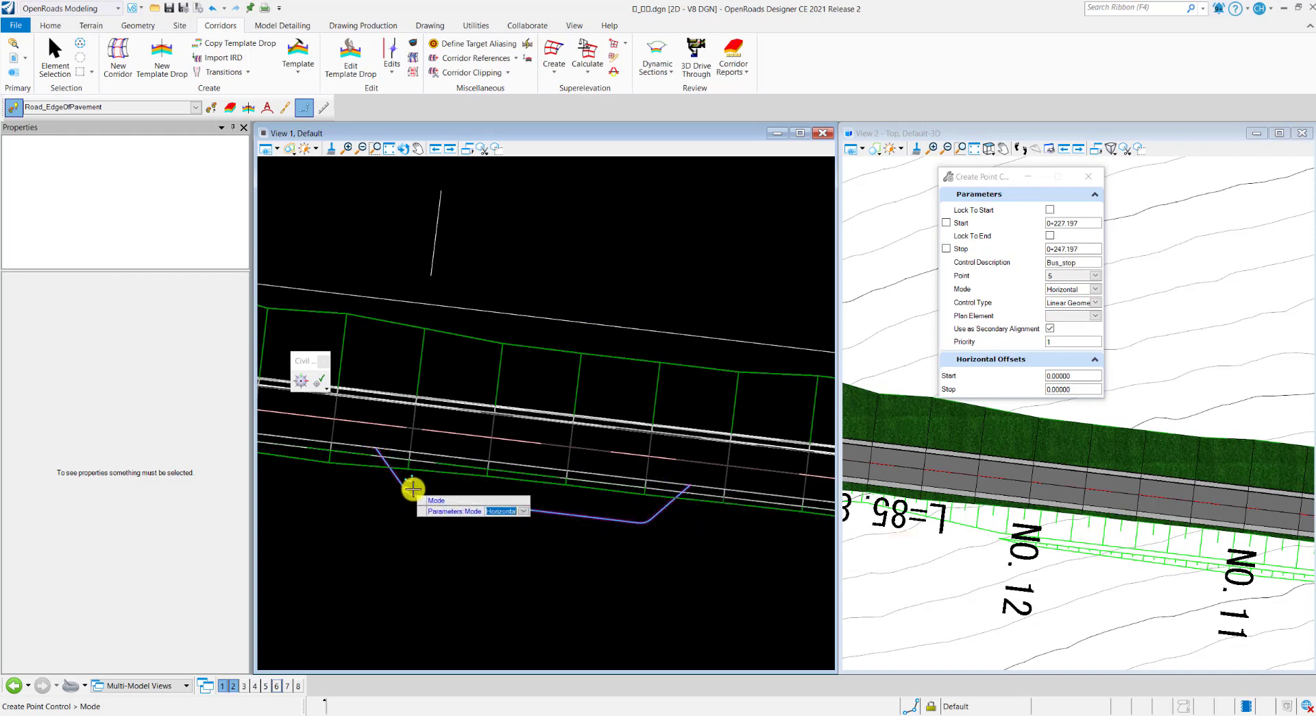
{"action": "left_click", "coordinate": [689, 526]}
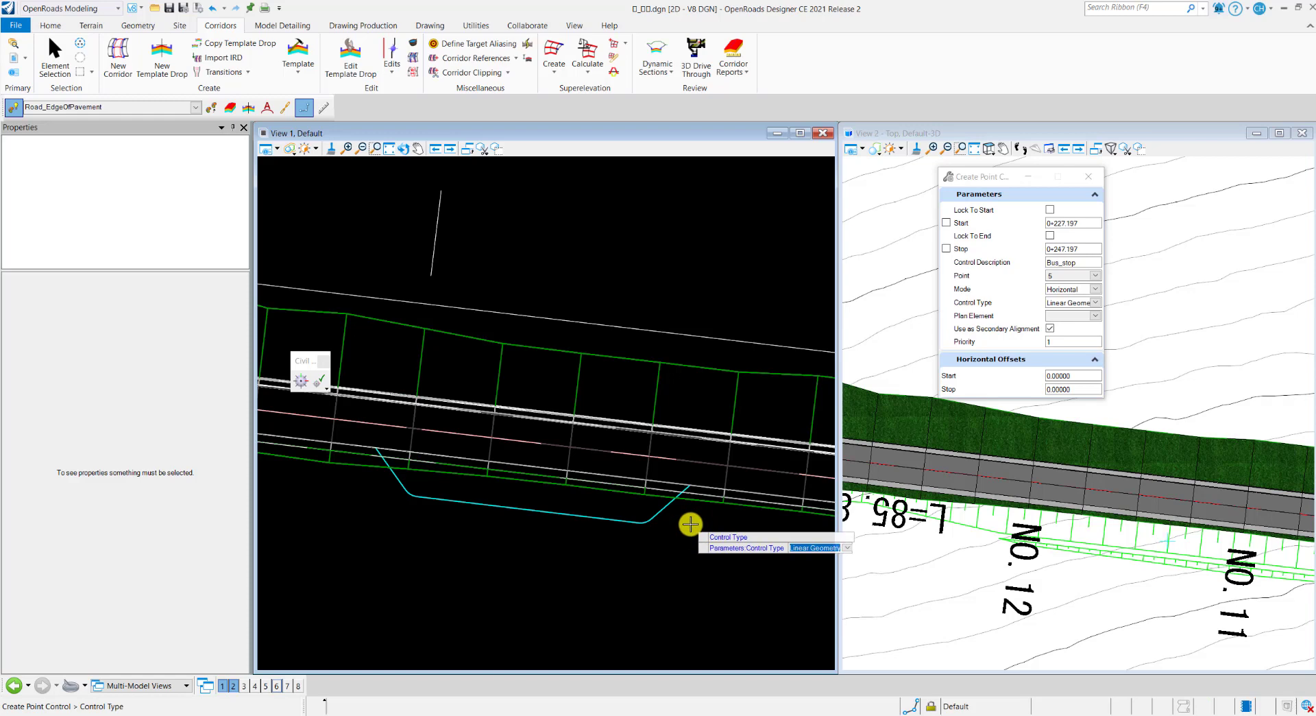
Control the point by Linear Geometry along the complex widening line, used as secondary alignment, with start and stop horizontal offsets of 0.
{"action": "left_click", "coordinate": [687, 524]}
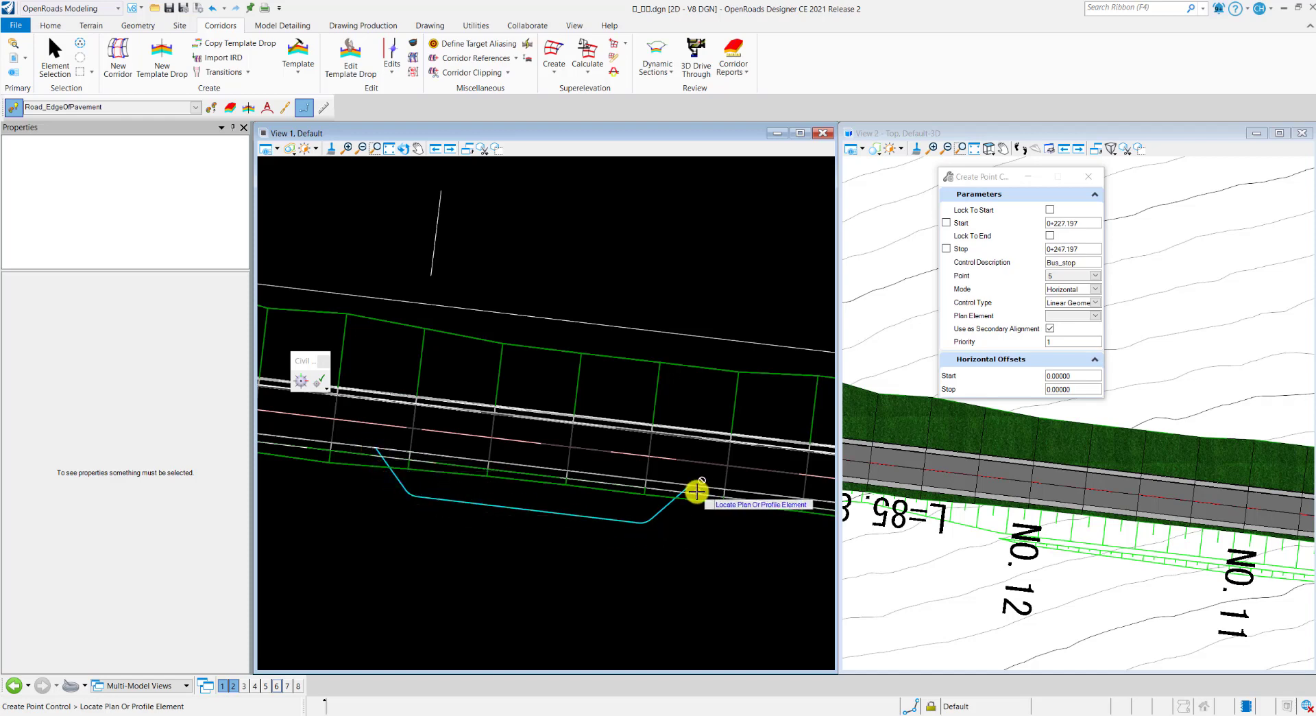
{"action": "left_click", "coordinate": [629, 522]}
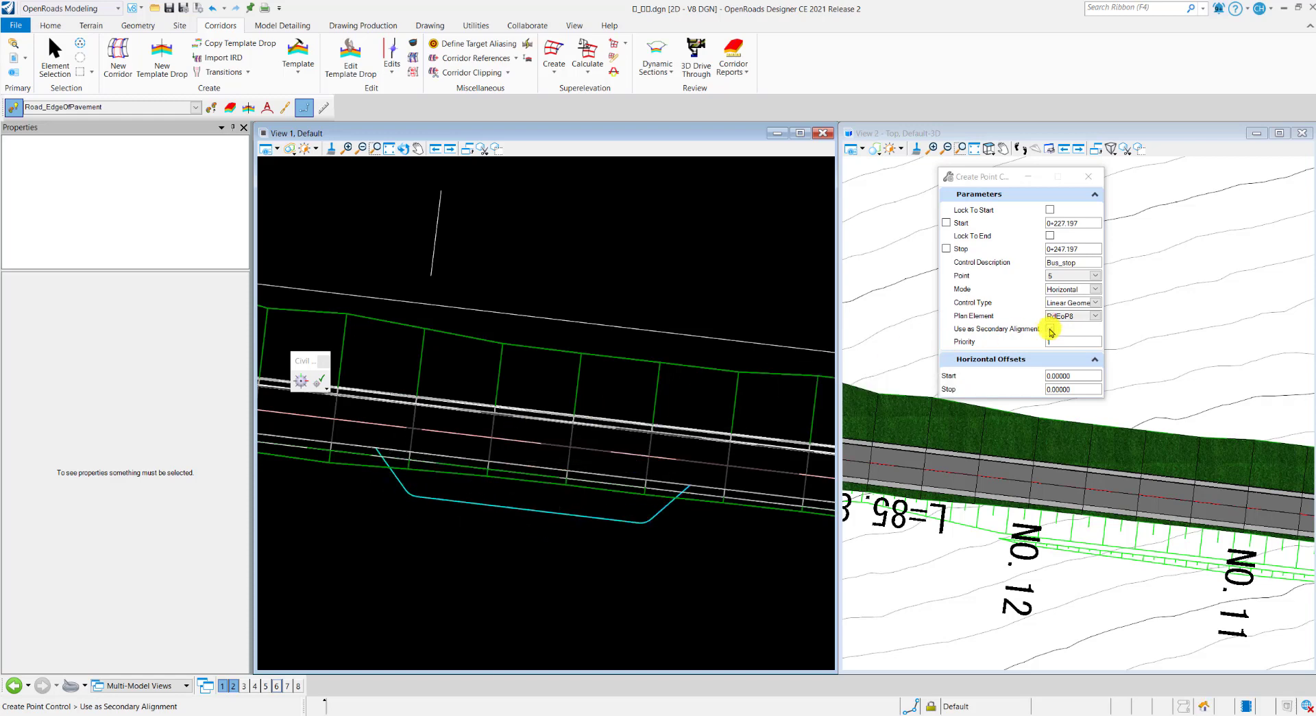
{"action": "left_click", "coordinate": [1050, 329]}
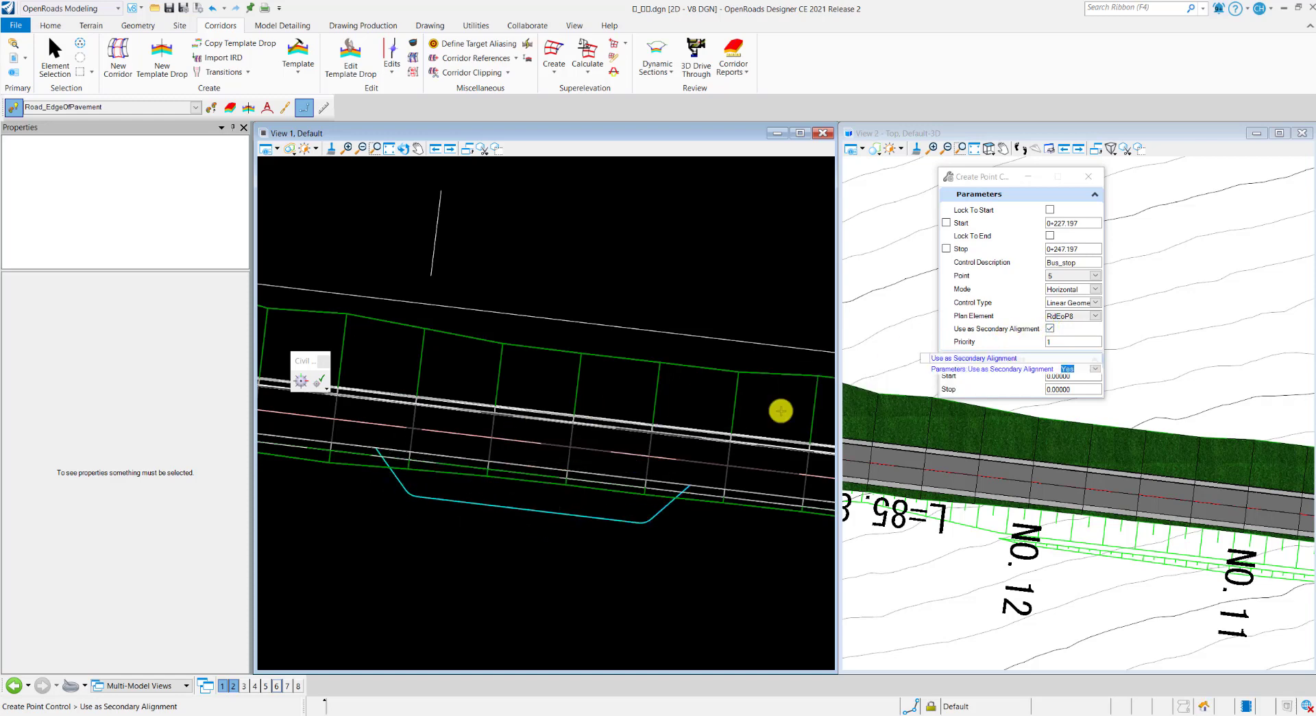
{"action": "left_click", "coordinate": [535, 369]}
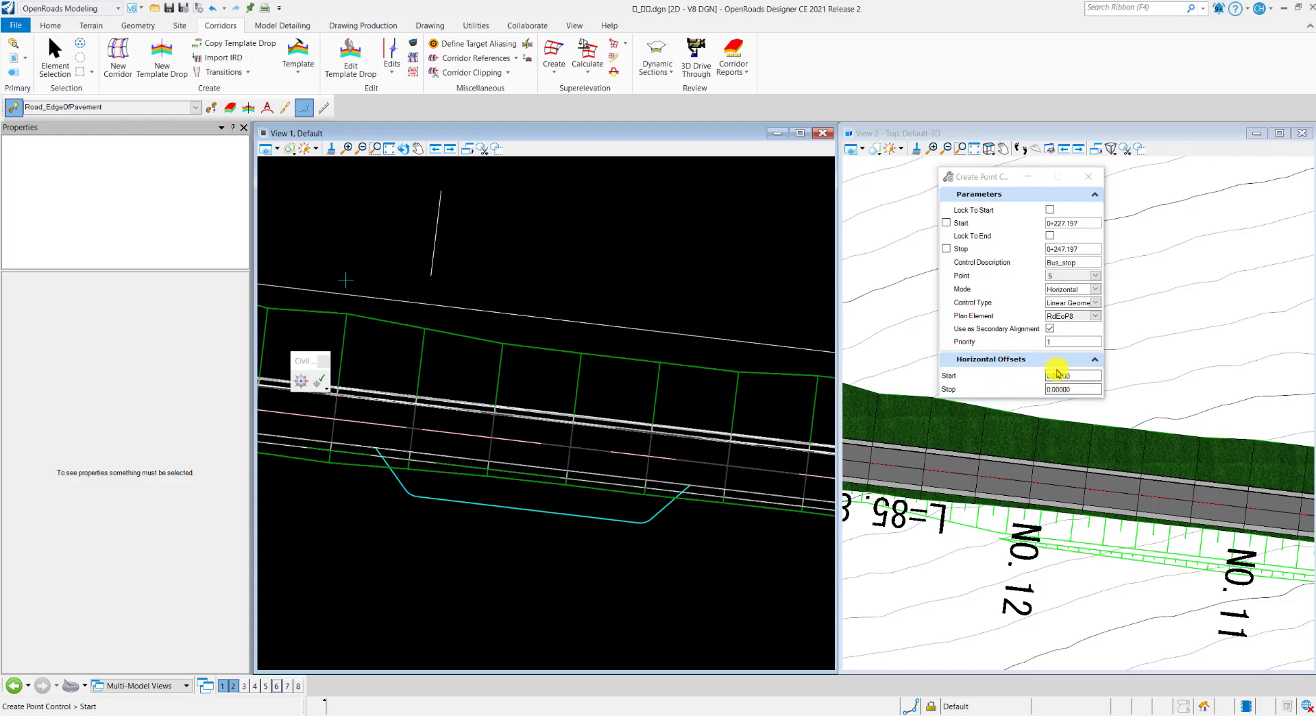
{"action": "left_click", "coordinate": [517, 380]}
{"action": "left_click", "coordinate": [517, 379]}
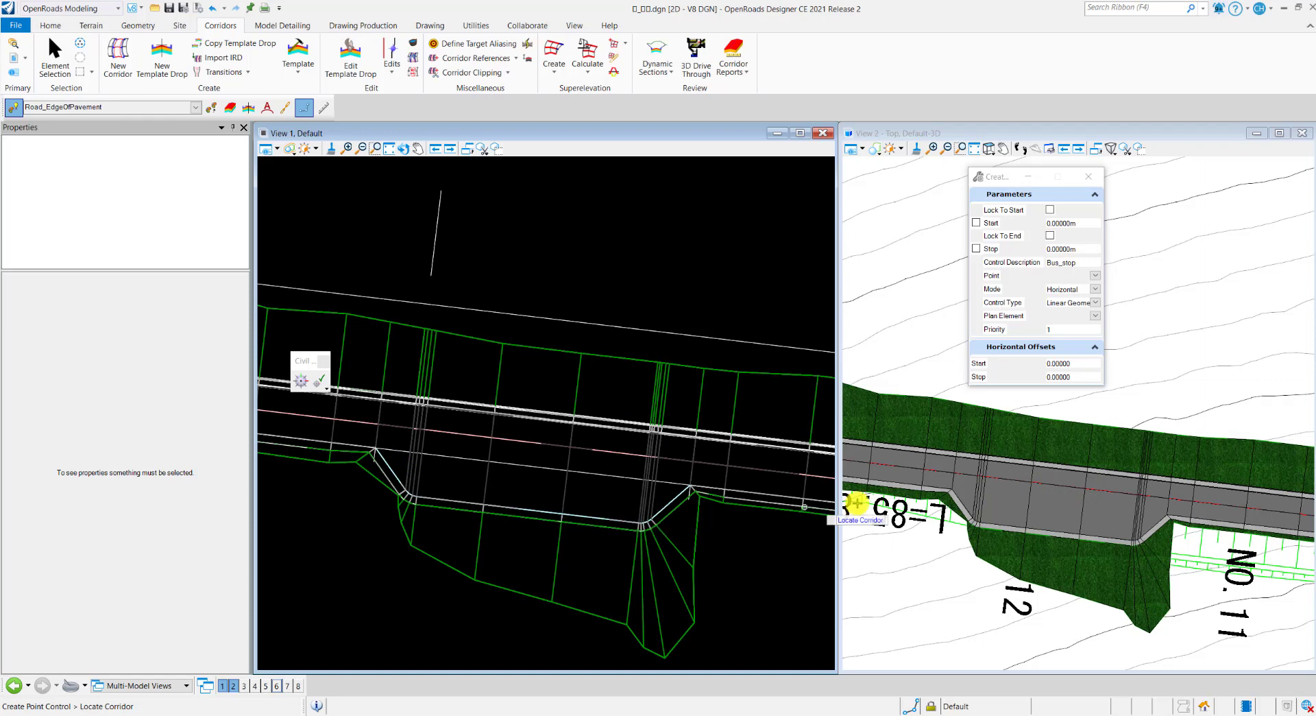
Examine the bus-stop widening of the corridor in the 3D view from above and from rotated angles.
{"action": "scroll", "coordinate": [1042, 519], "scroll_direction": "up", "scroll_amount": 2}
{"action": "scroll", "coordinate": [1036, 516], "scroll_direction": "down", "scroll_amount": 2}
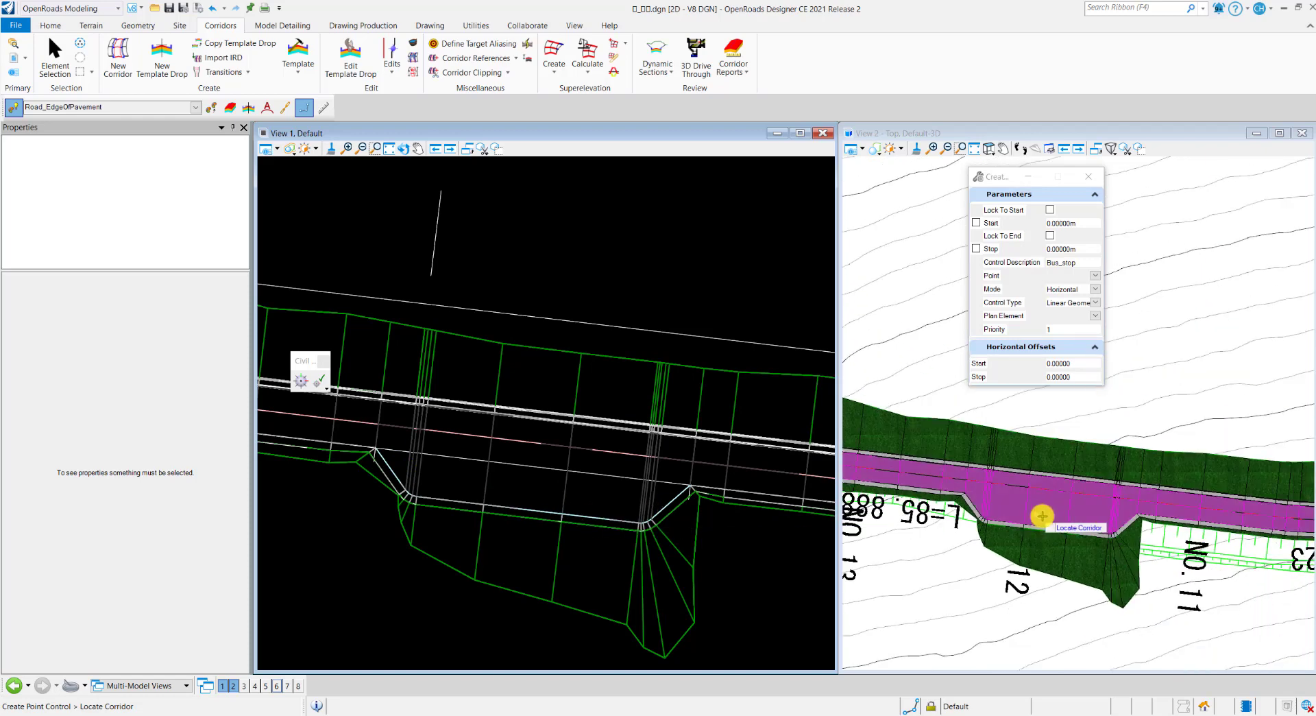
{"action": "scroll", "coordinate": [1048, 414], "scroll_direction": "up", "scroll_amount": 2}
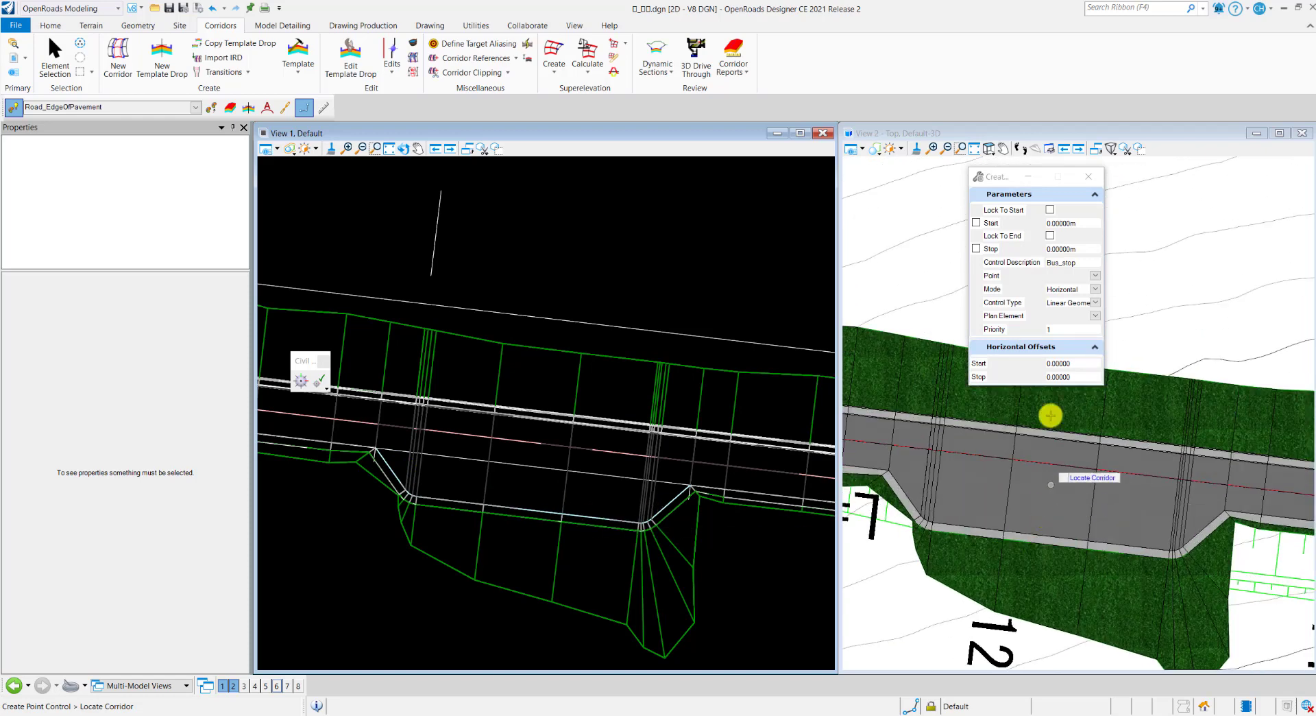
{"action": "left_click", "coordinate": [989, 148]}
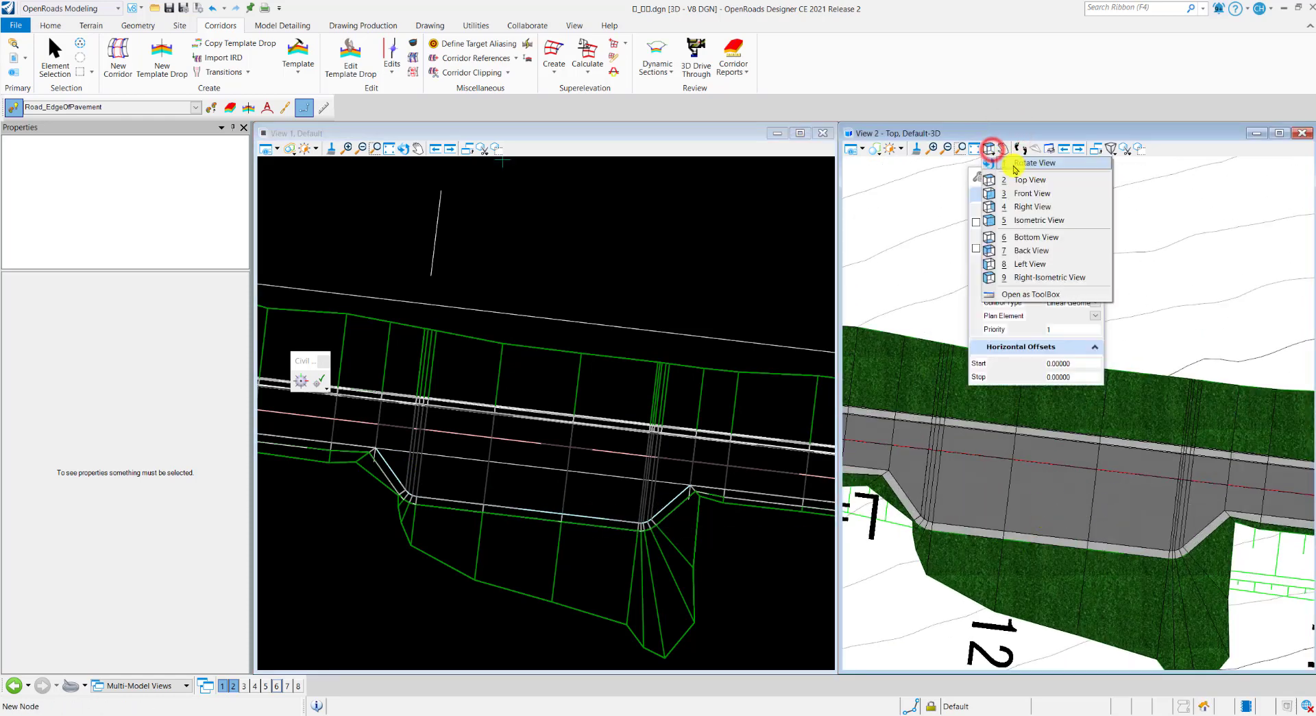
{"action": "left_click", "coordinate": [1078, 415]}
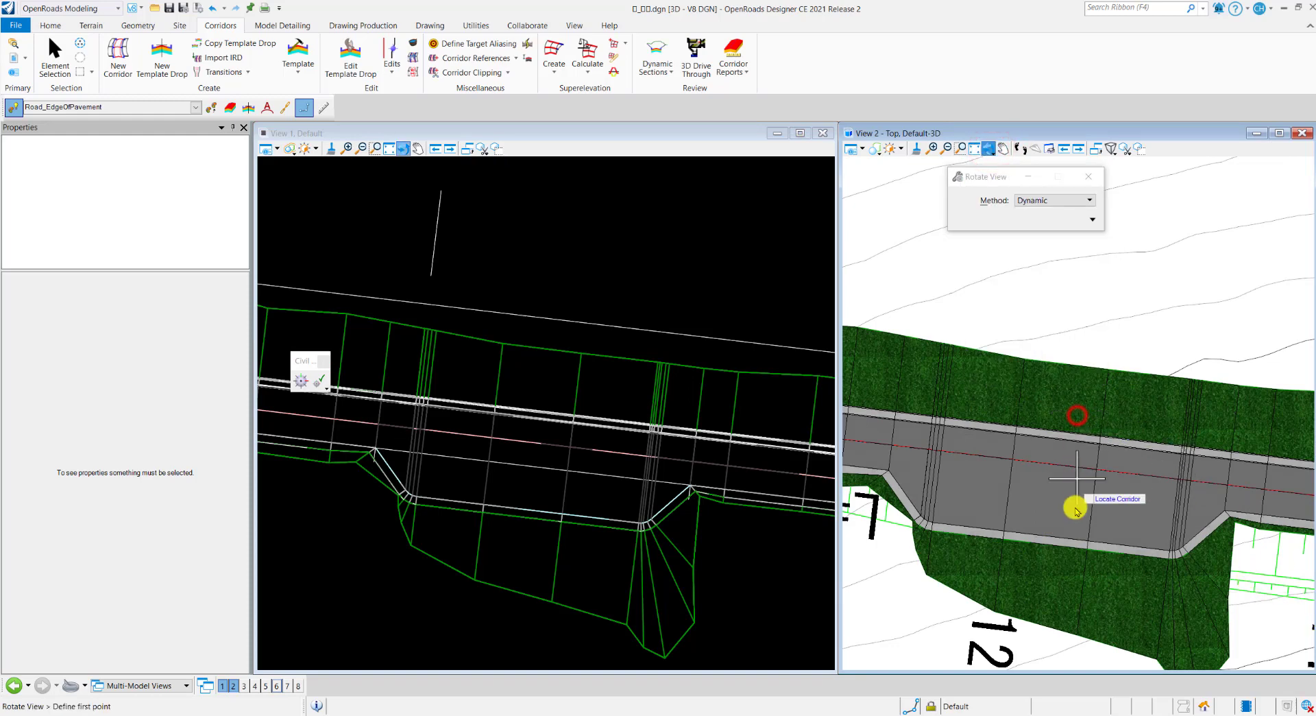
{"action": "left_click", "coordinate": [1088, 542]}
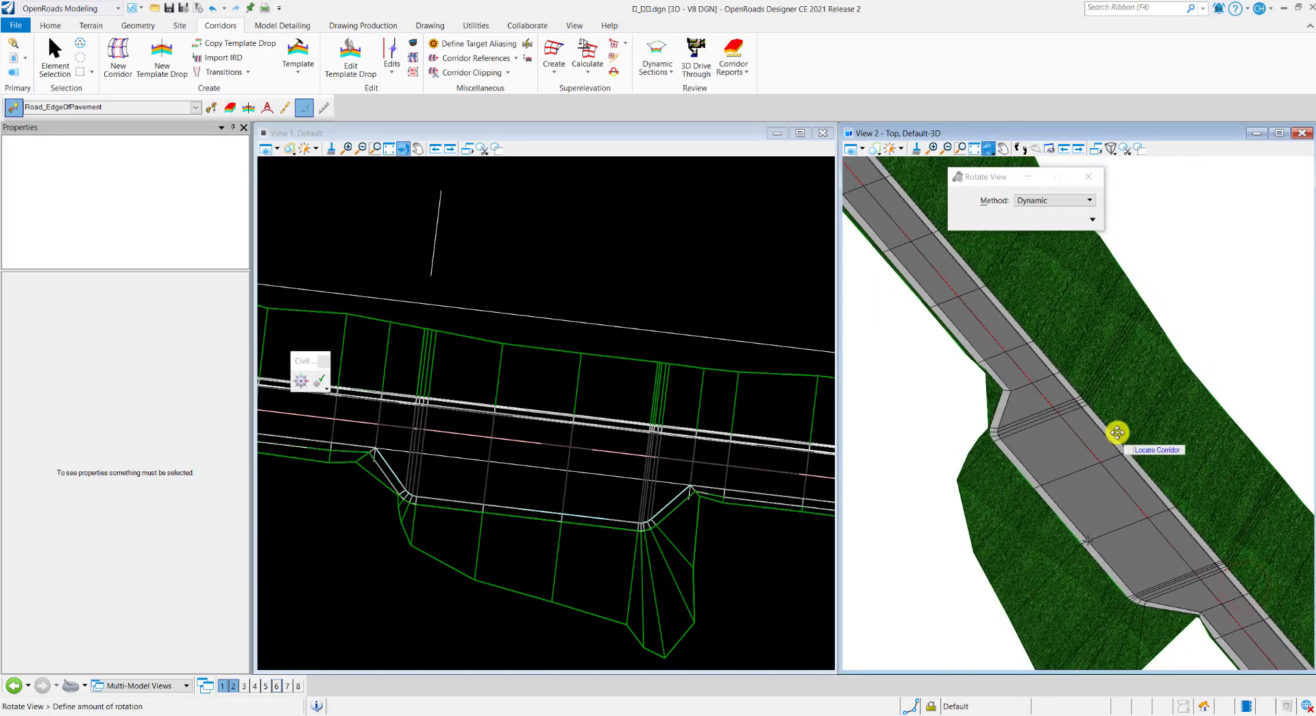
{"action": "left_click", "coordinate": [1169, 550]}
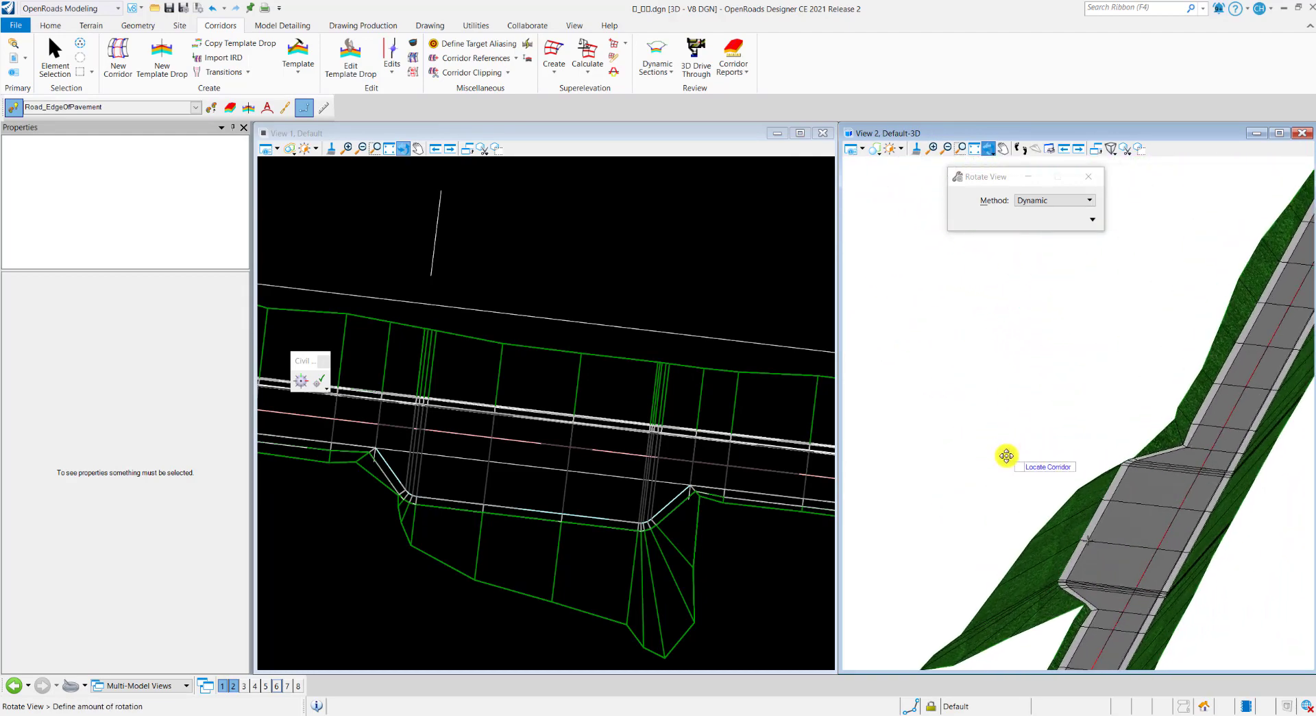